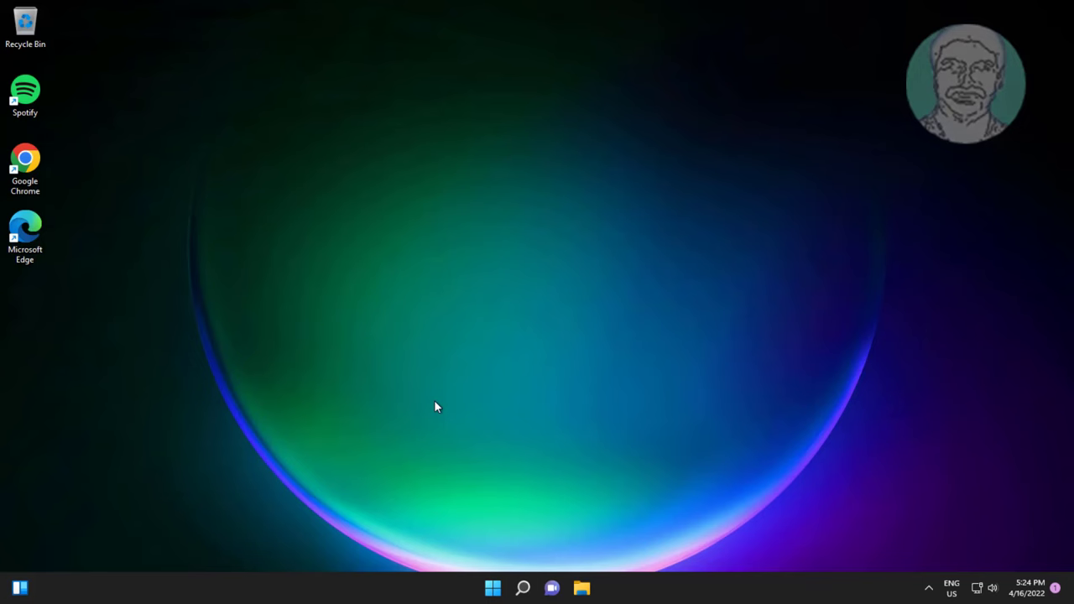
Run the Playing Audio troubleshooter from the system's other troubleshooters in Settings and close it when it finishes
click(495, 586)
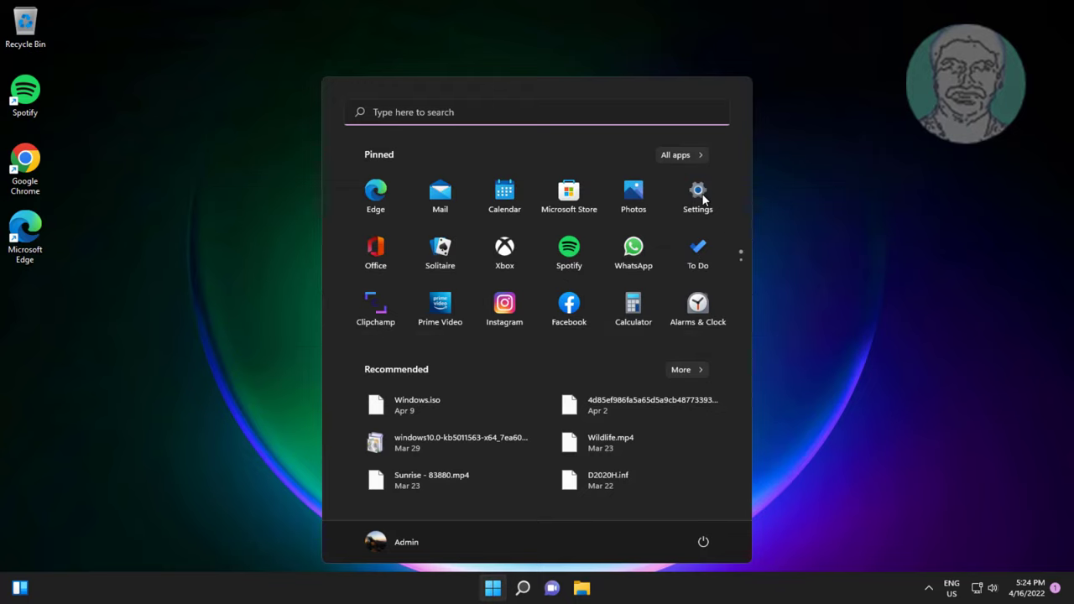
click(698, 193)
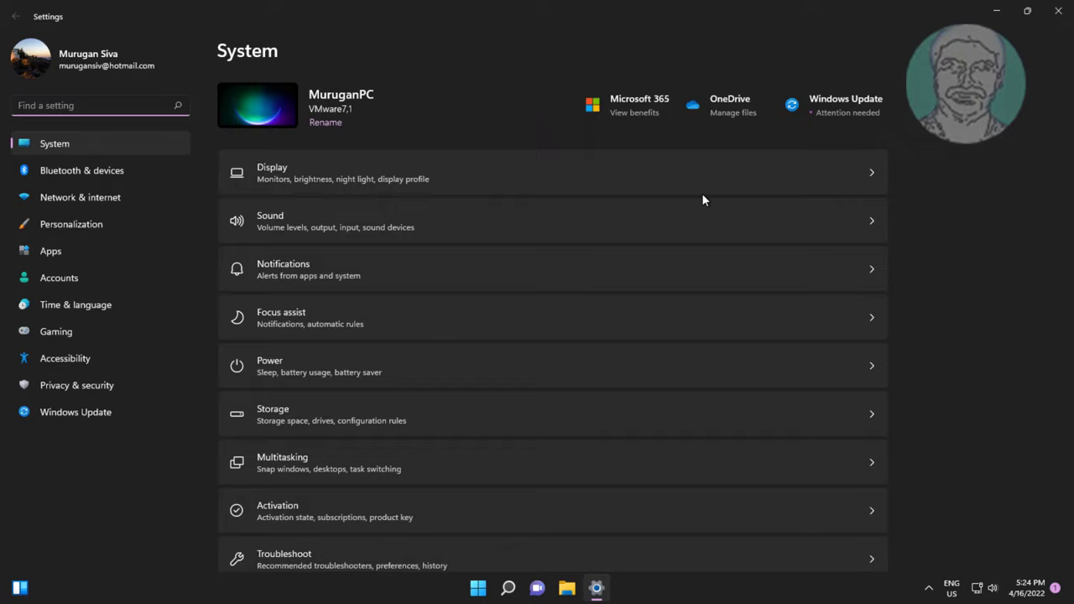
scroll(398, 415, down, 5)
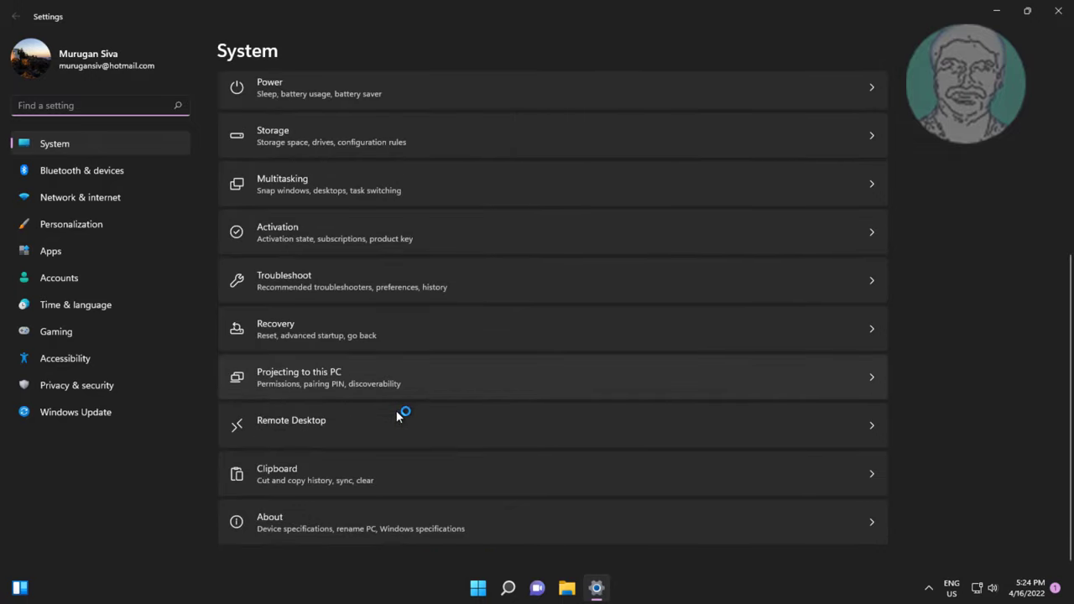
click(305, 268)
click(347, 218)
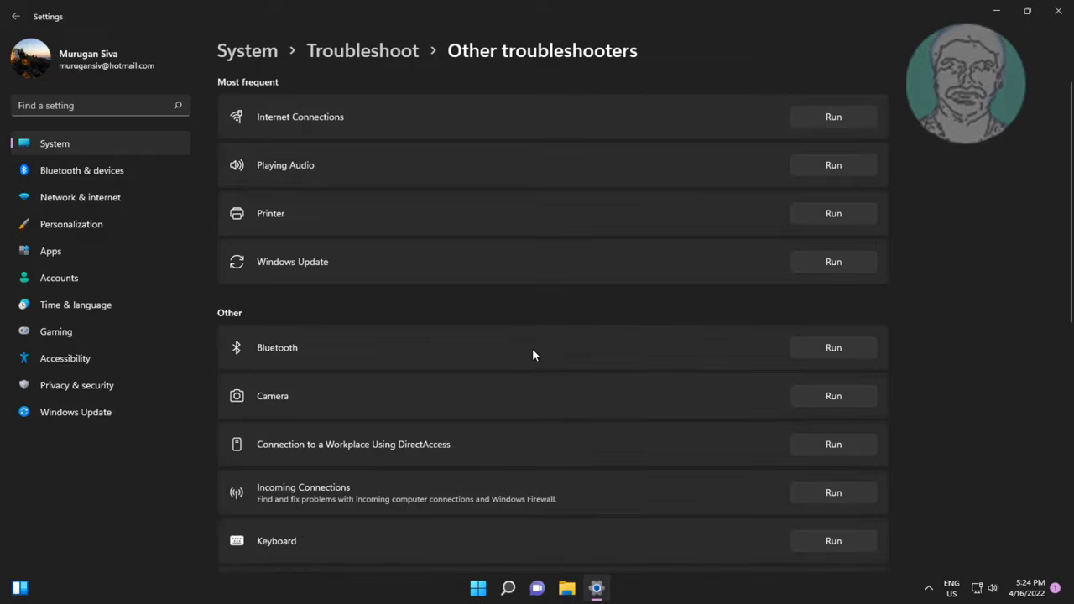
click(830, 165)
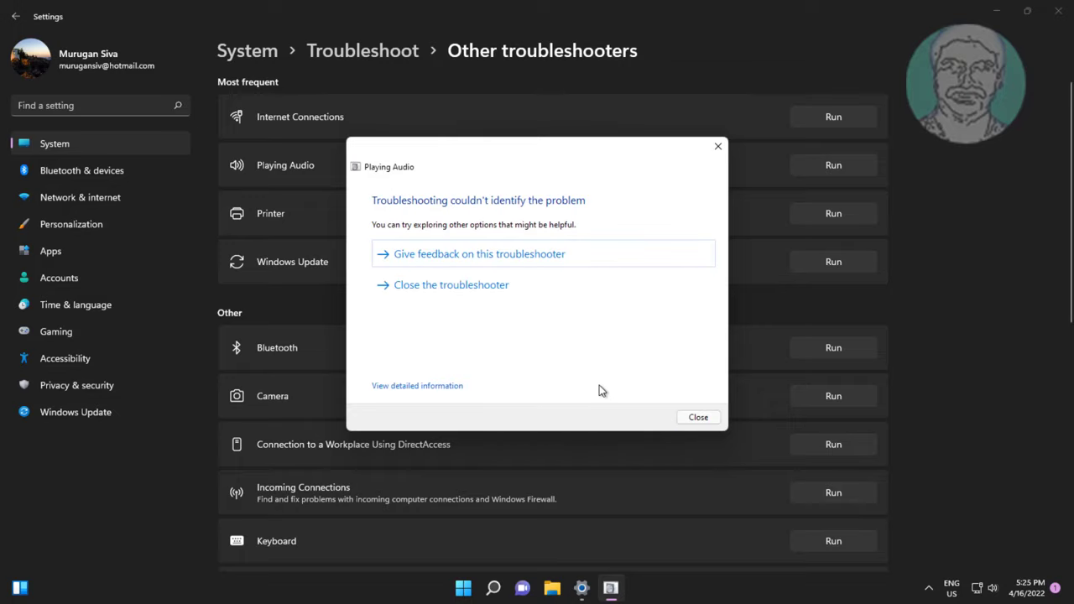
click(698, 418)
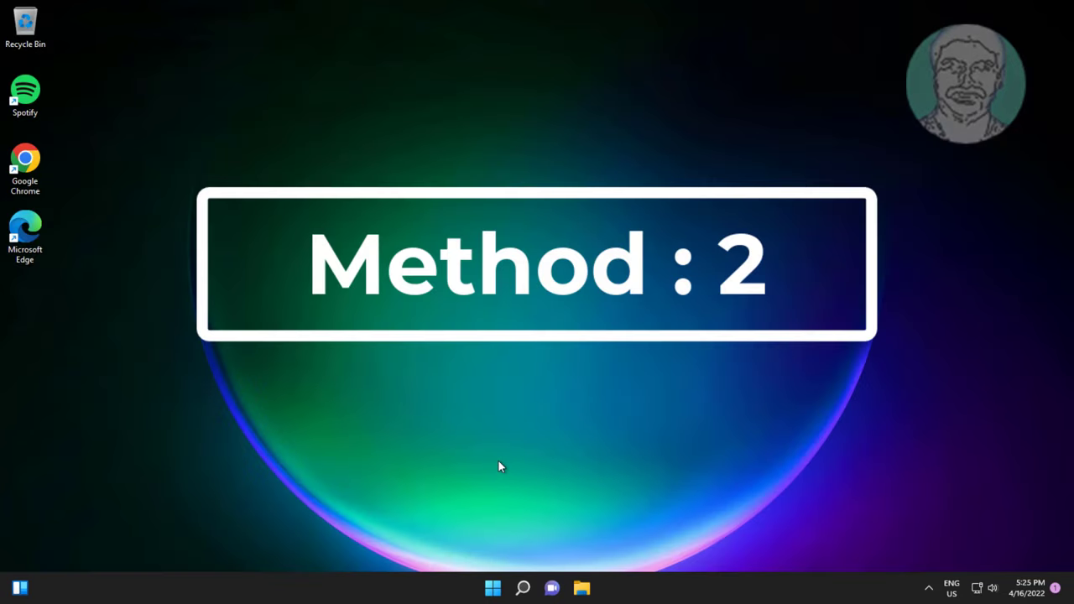
Search Windows for "services" and open the Services app
click(523, 587)
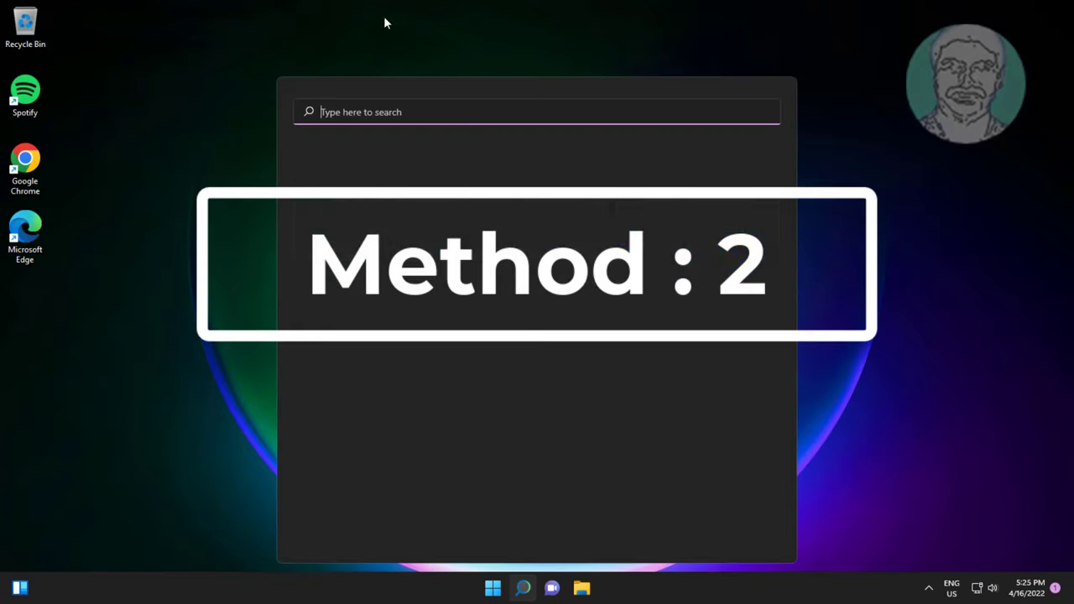
text(services)
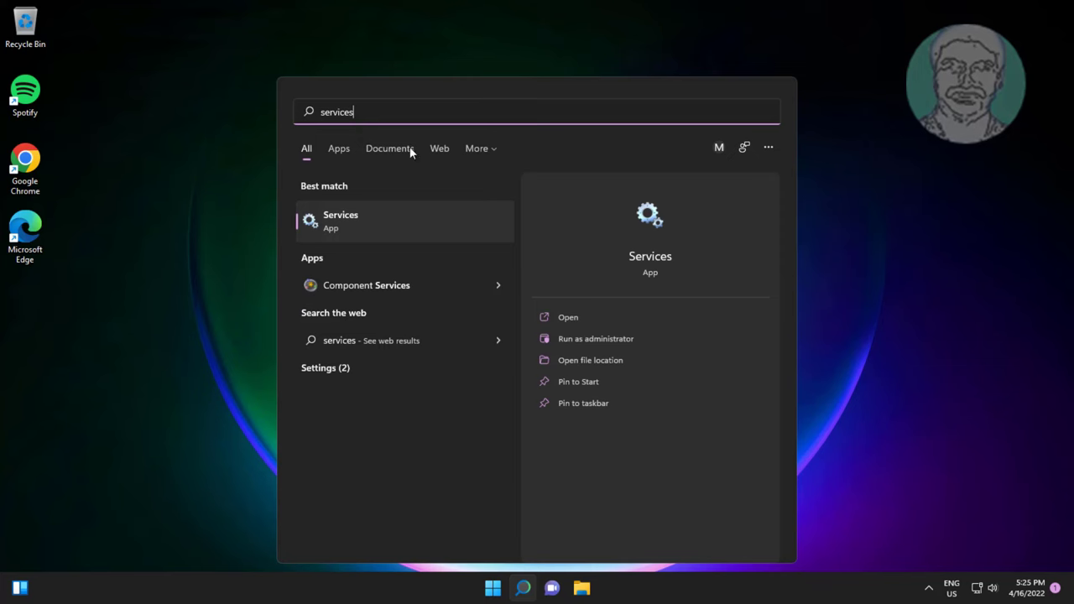
click(342, 219)
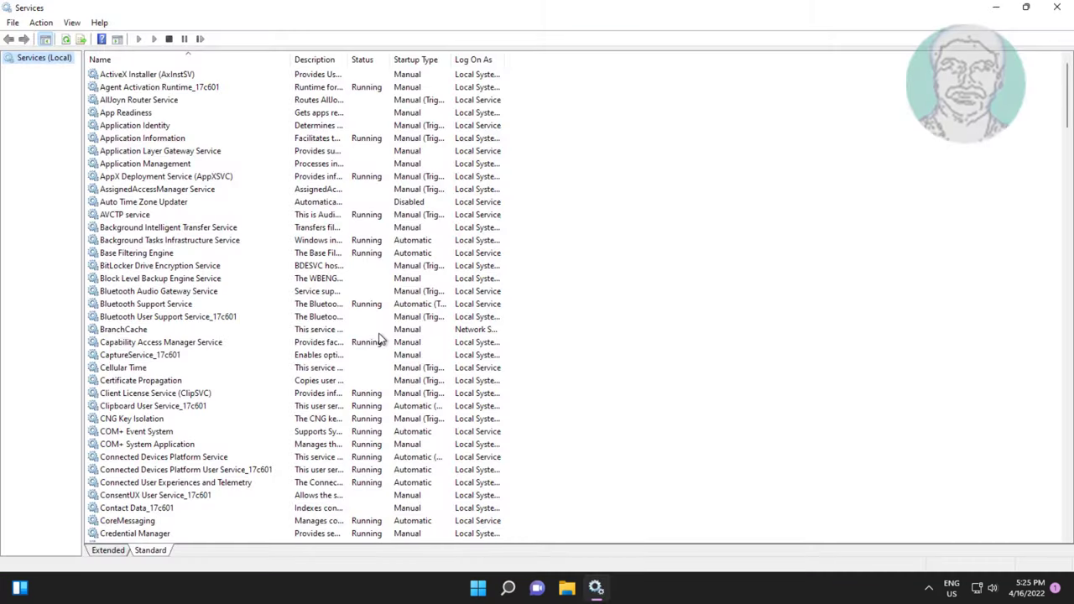
Set the Windows Audio service's startup type to Automatic and restart it together with its dependent services
click(208, 214)
key(w)
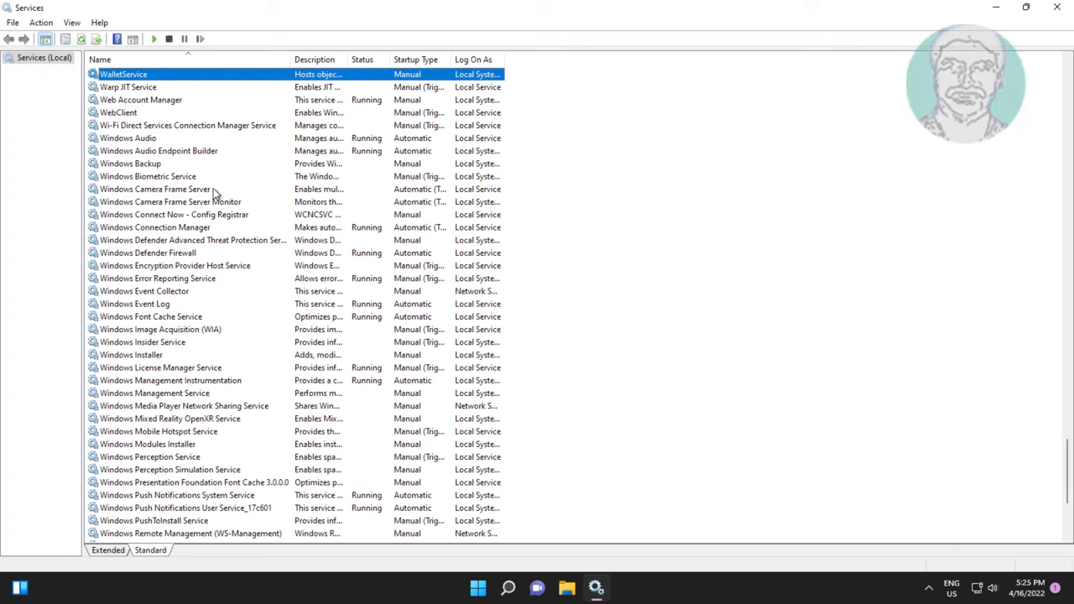
double_click(130, 139)
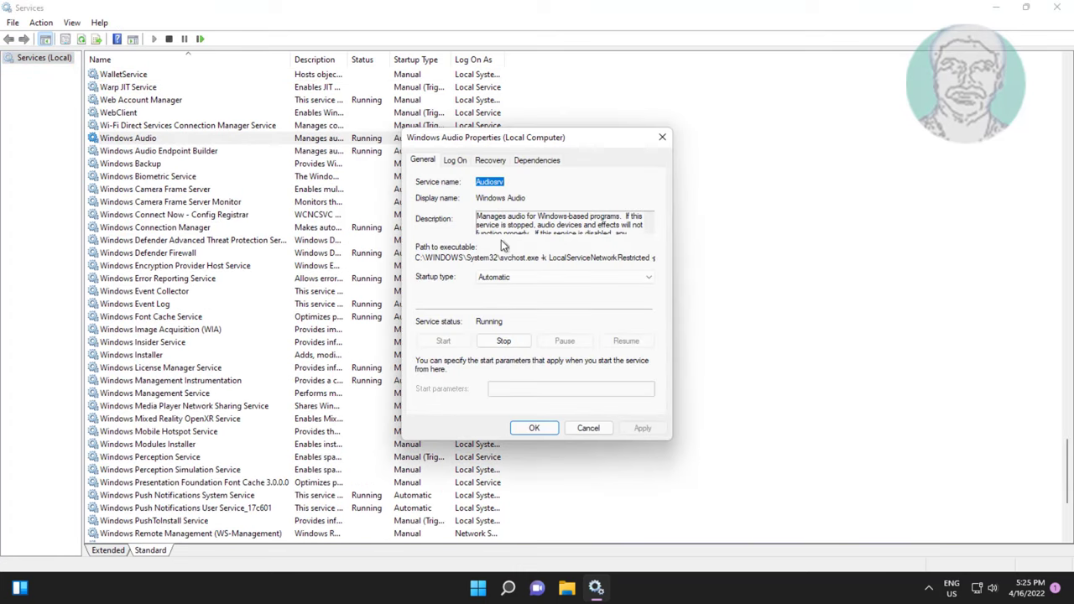
click(588, 280)
click(499, 297)
click(642, 430)
click(534, 429)
click(200, 40)
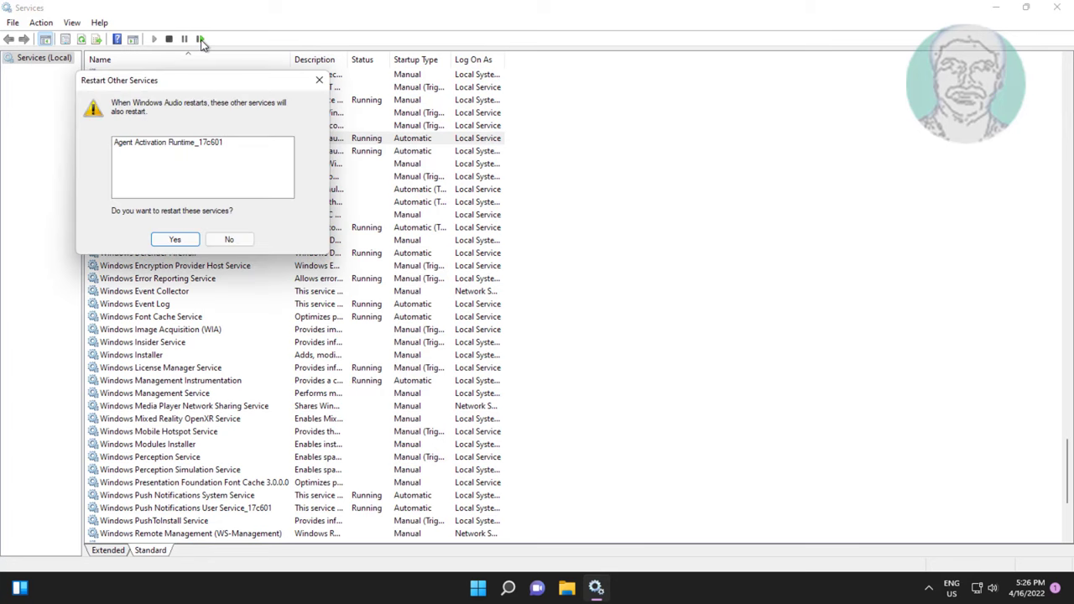
click(178, 240)
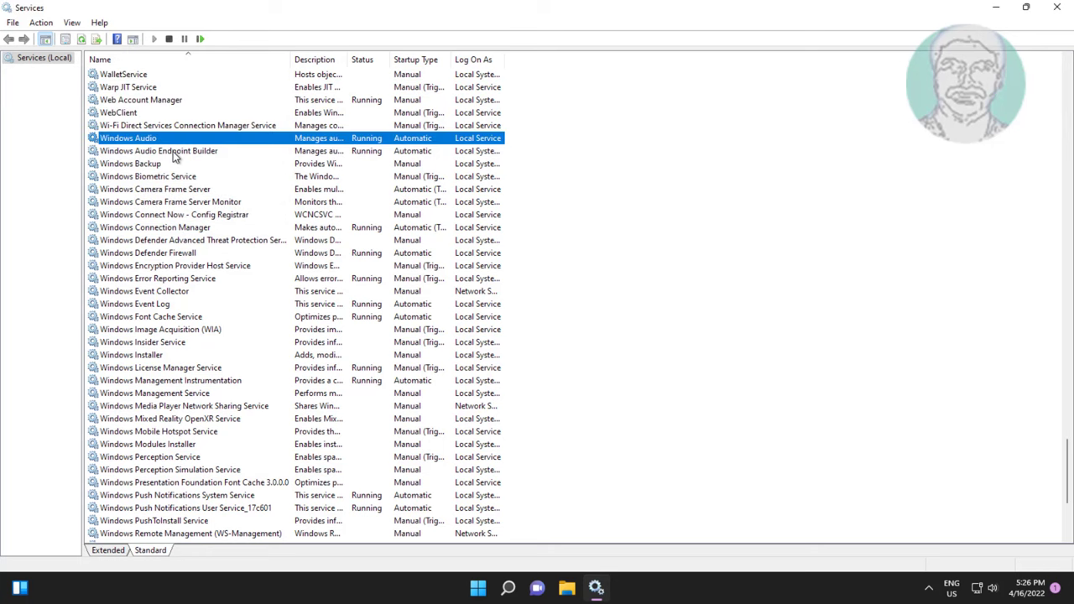
Set the Windows Audio Endpoint Builder service's startup type to Automatic and restart it together with its dependent services
click(173, 151)
double_click(206, 153)
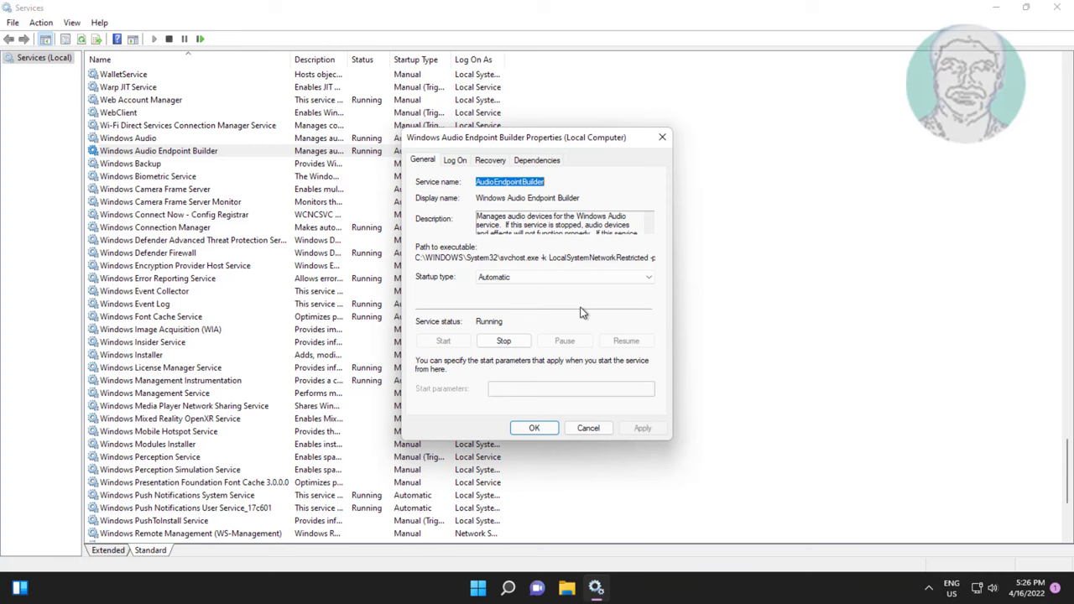
click(504, 278)
click(493, 298)
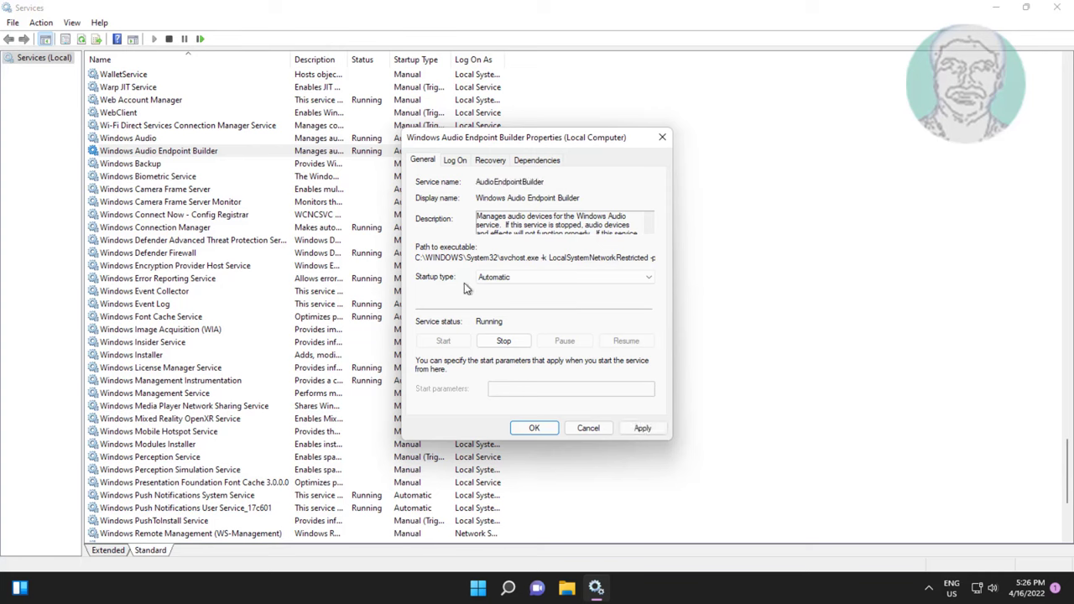
click(644, 428)
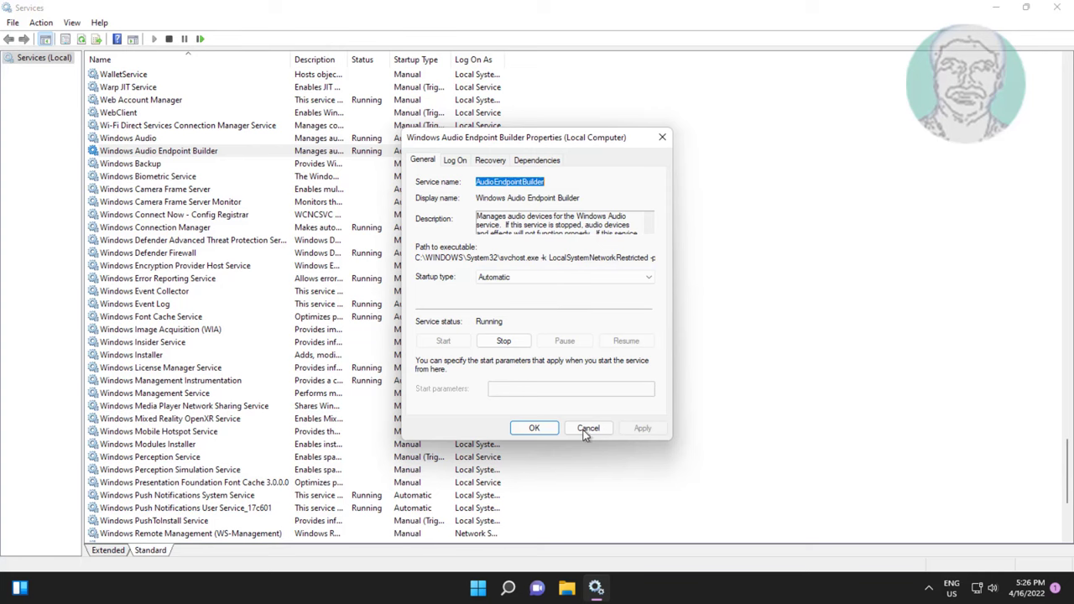
click(550, 430)
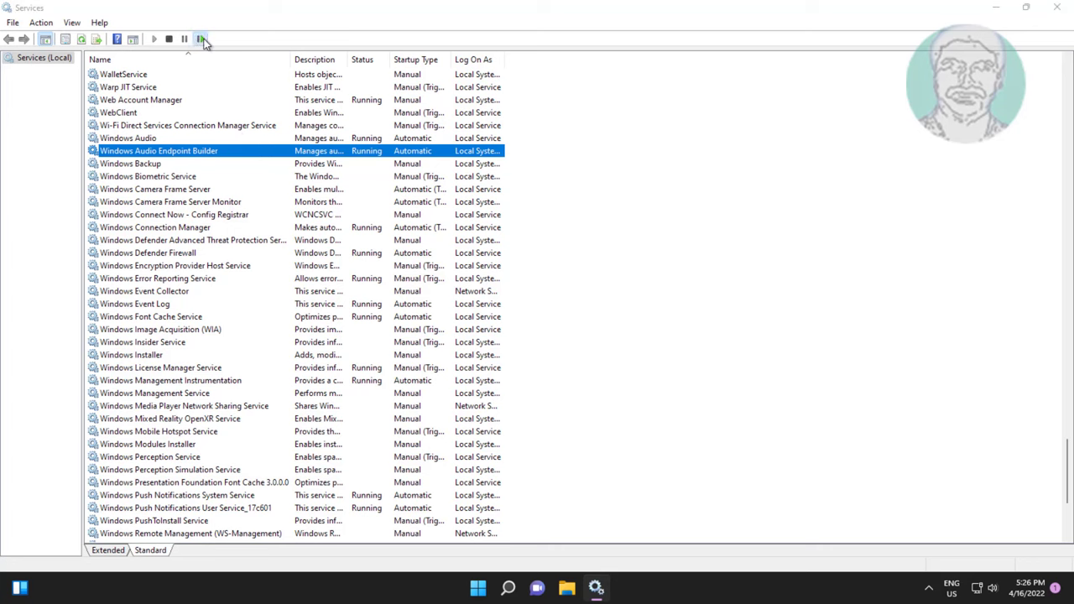
click(202, 40)
click(178, 240)
Check the startup type and status of the Remote Procedure Call (RPC) service, and close Services
click(151, 305)
key(r)
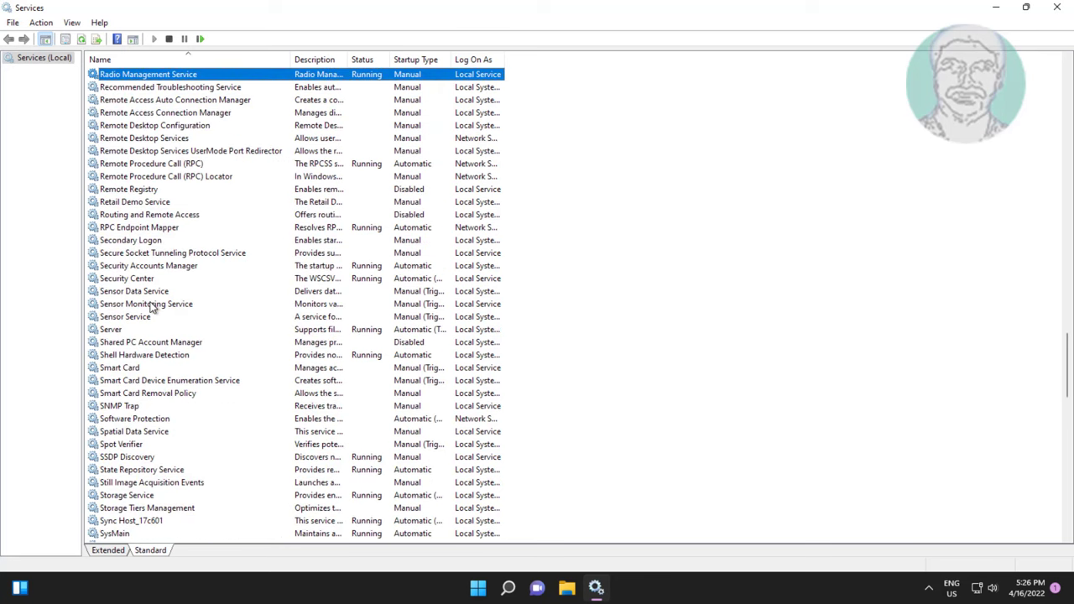
double_click(173, 165)
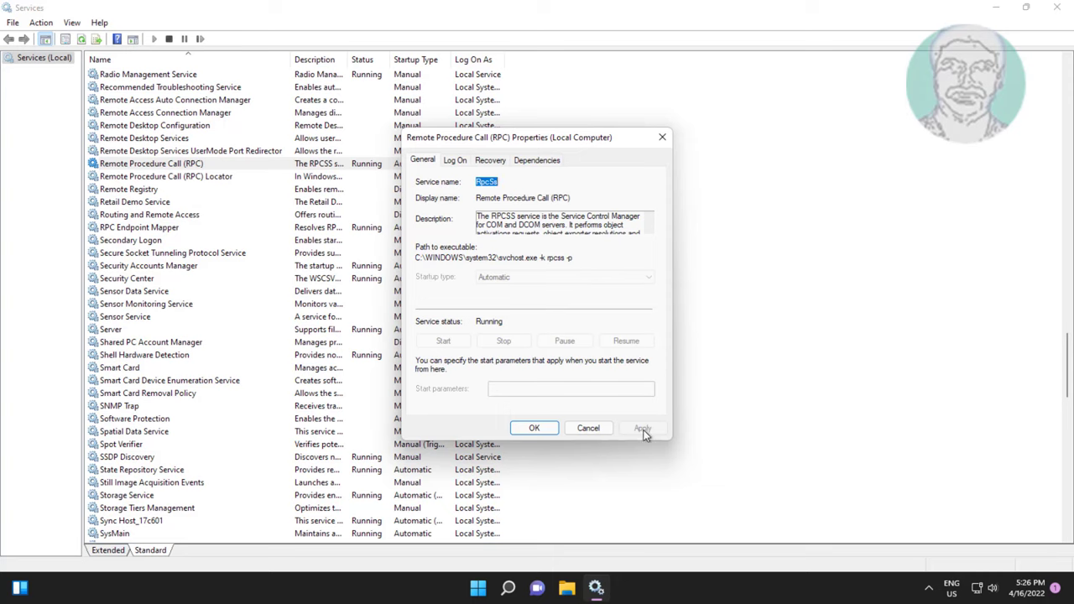
click(533, 428)
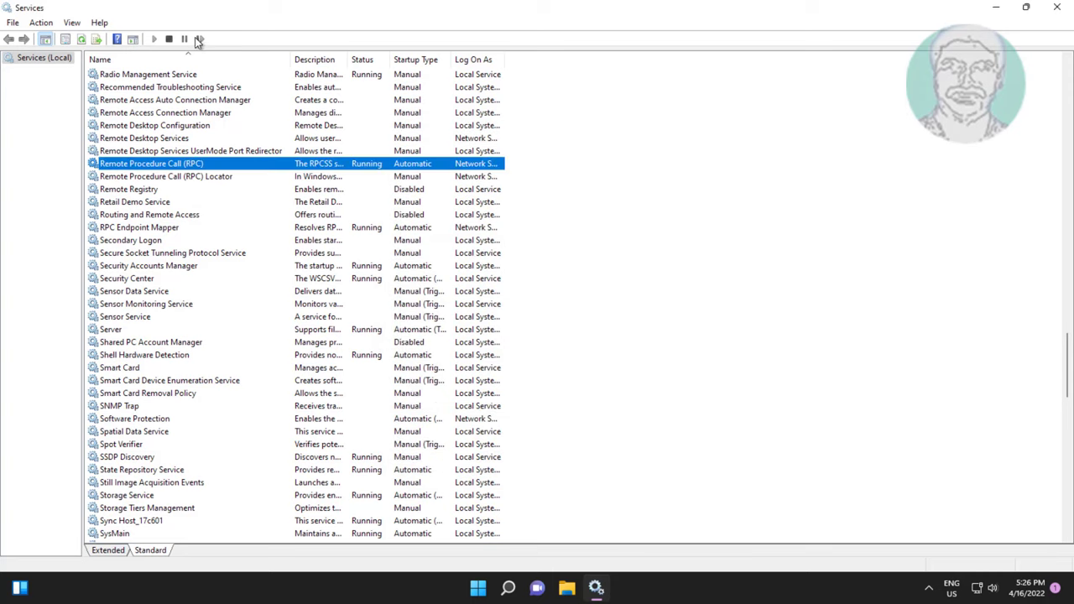
click(1057, 7)
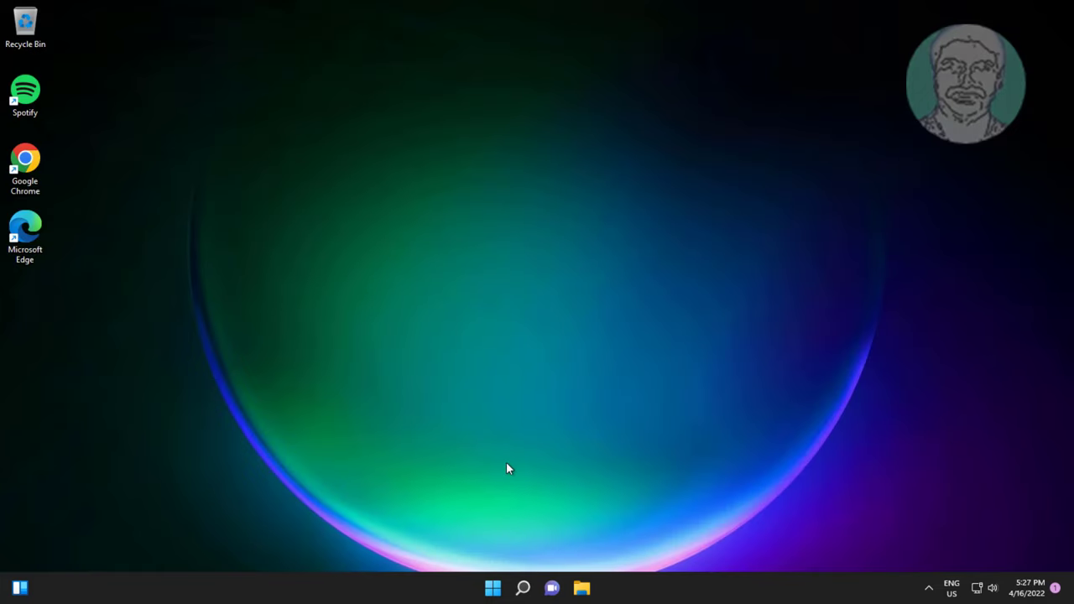
Search Windows for "control panel", open Control Panel and bring up its Sound settings
click(522, 587)
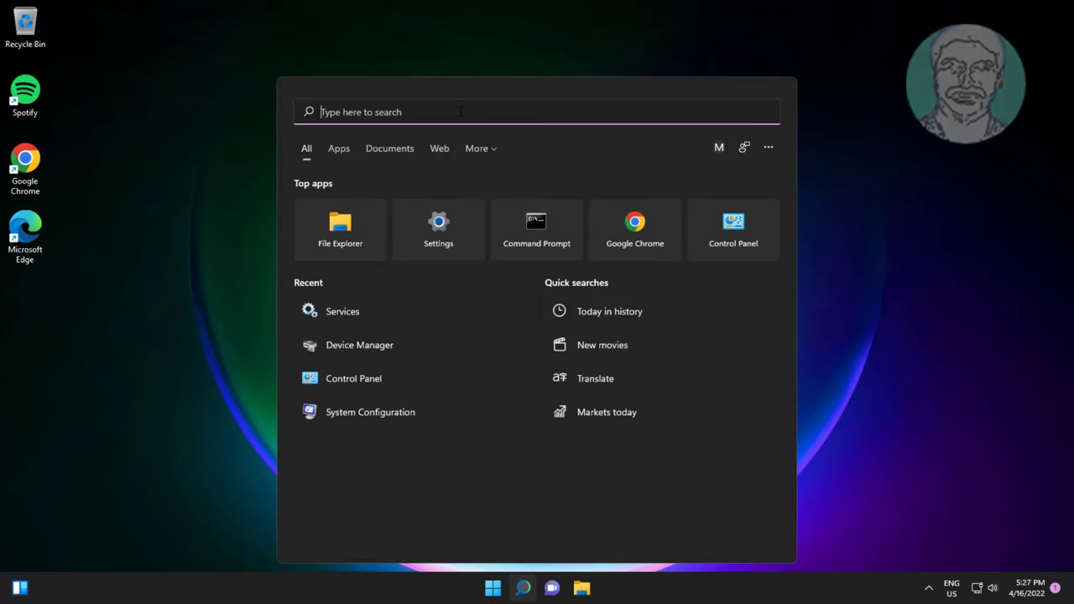
text(control)
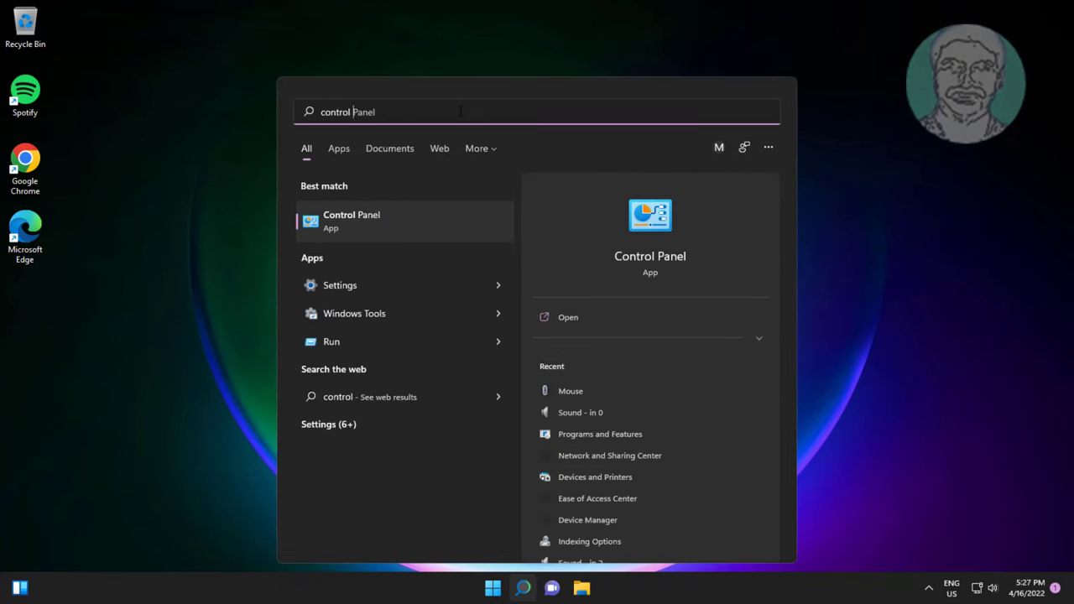
text( panel)
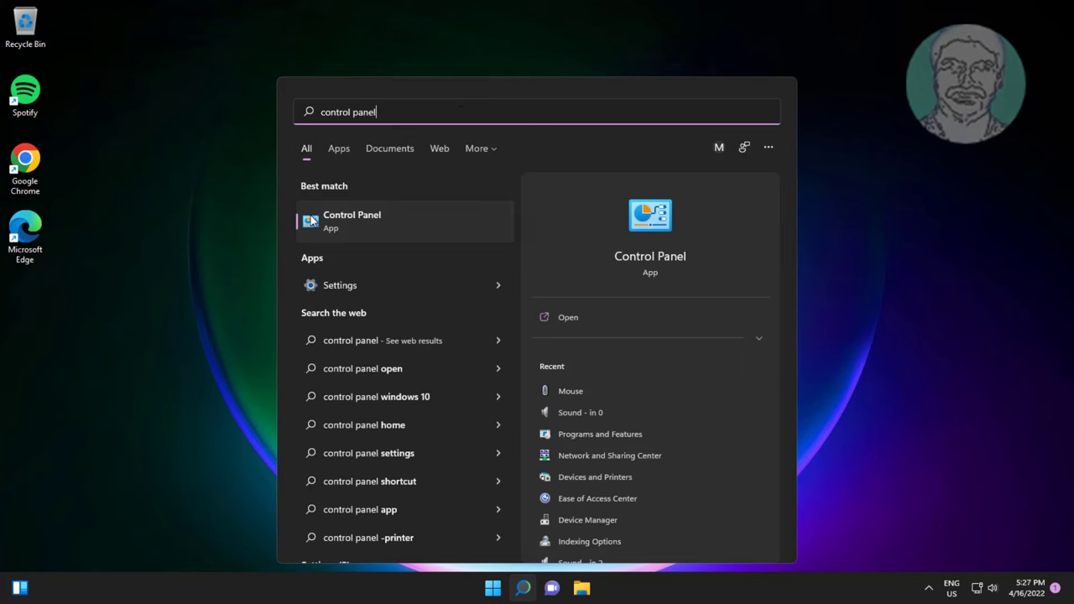
click(336, 212)
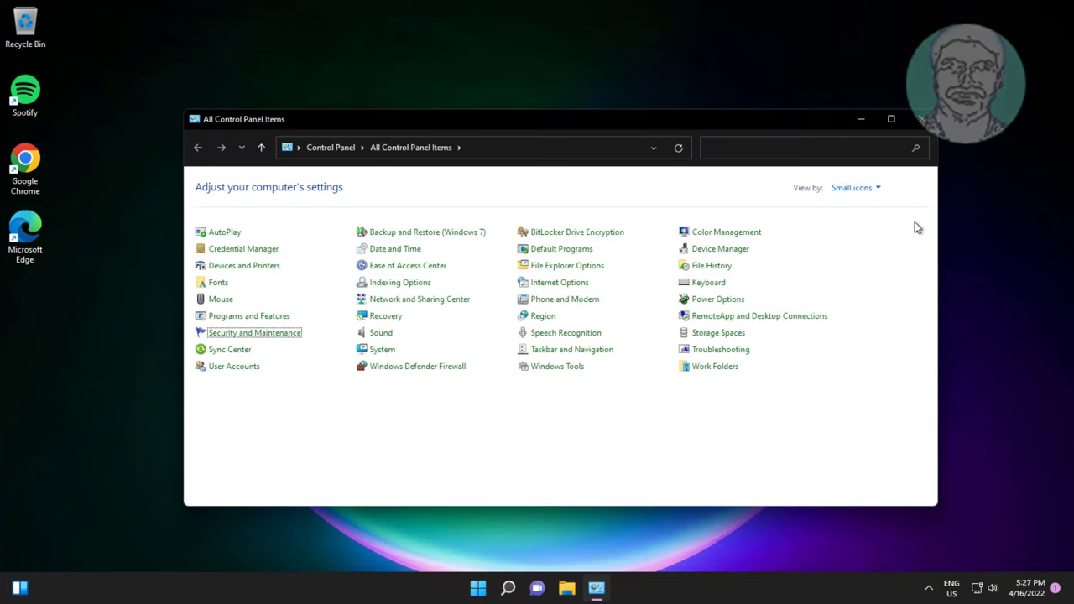
click(379, 333)
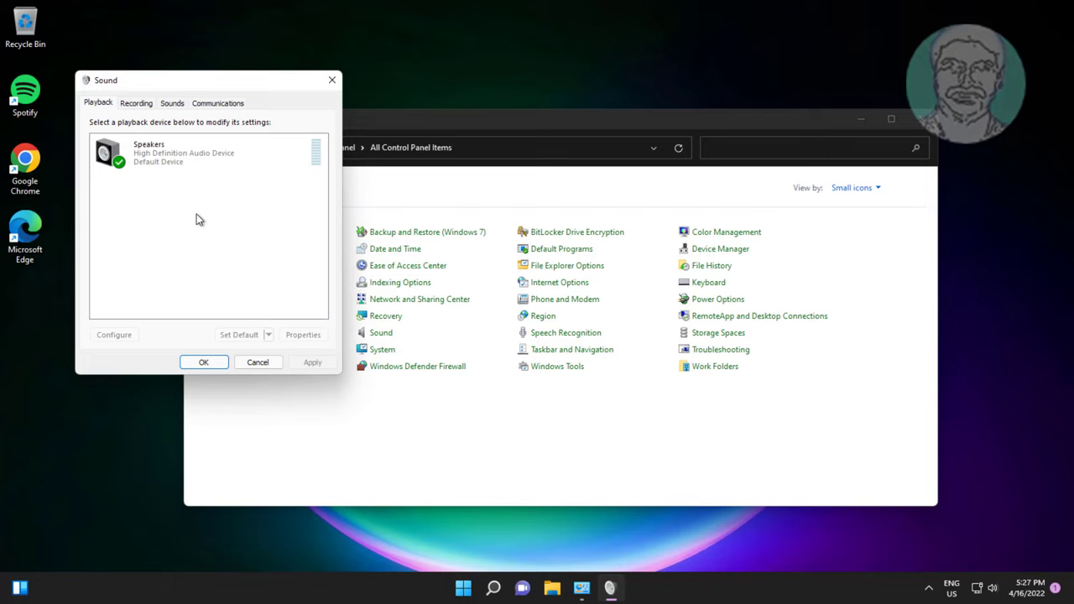
Check the playback device list's options for showing disabled and disconnected devices
right_click(208, 194)
click(308, 200)
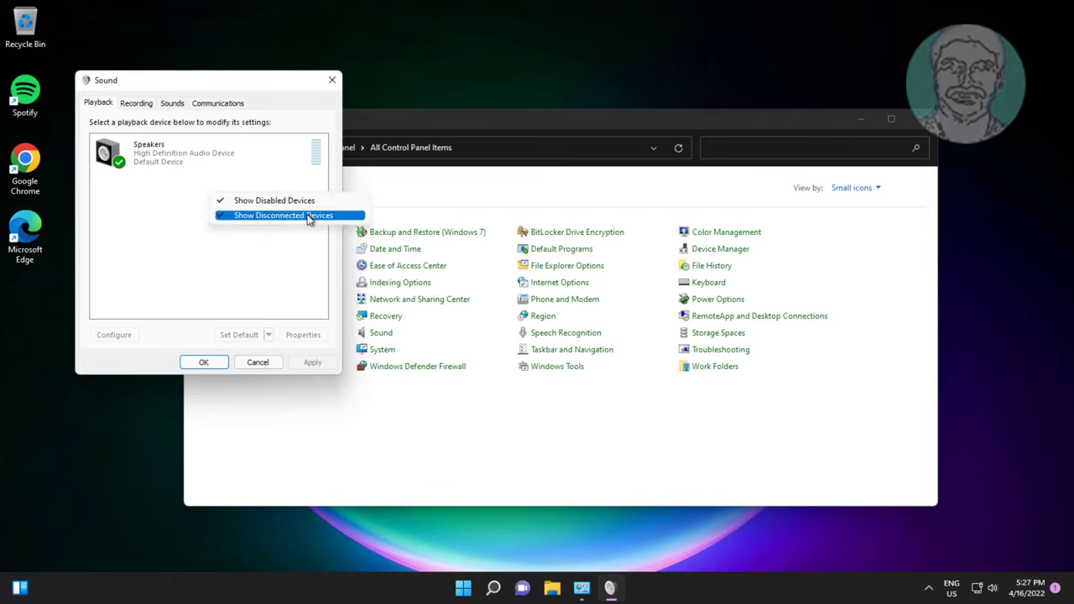
click(300, 277)
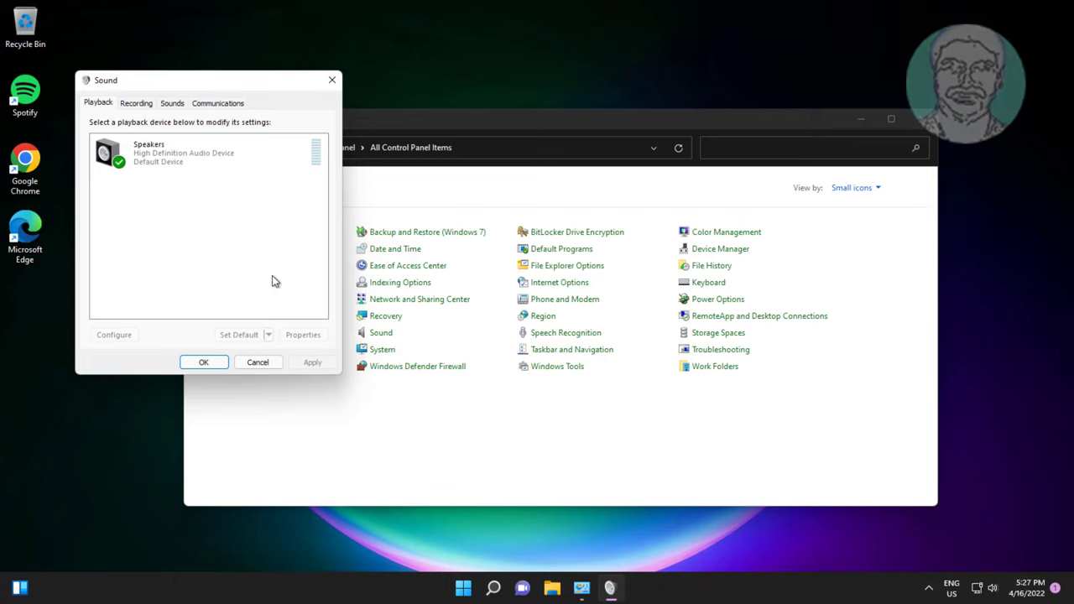
Open the properties of the Speakers playback device and disable all its enhancements
click(186, 149)
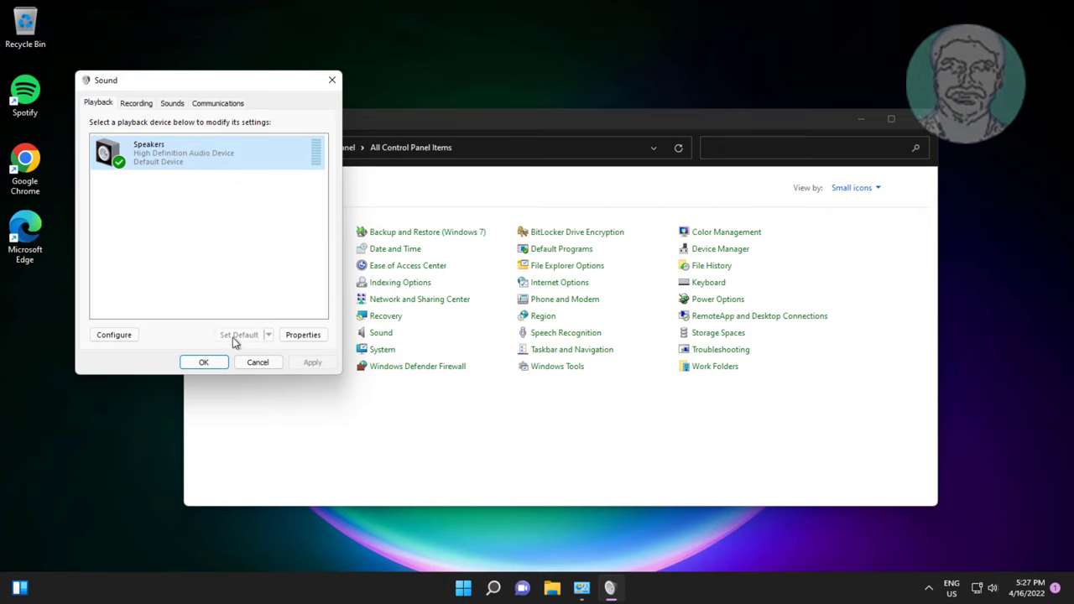
click(304, 339)
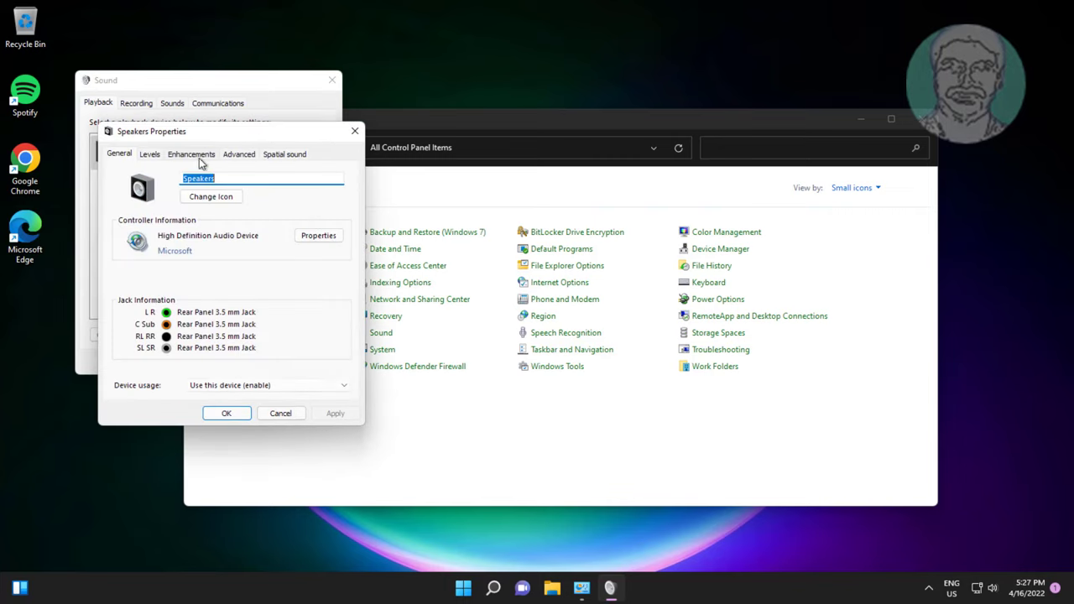
click(200, 160)
click(132, 214)
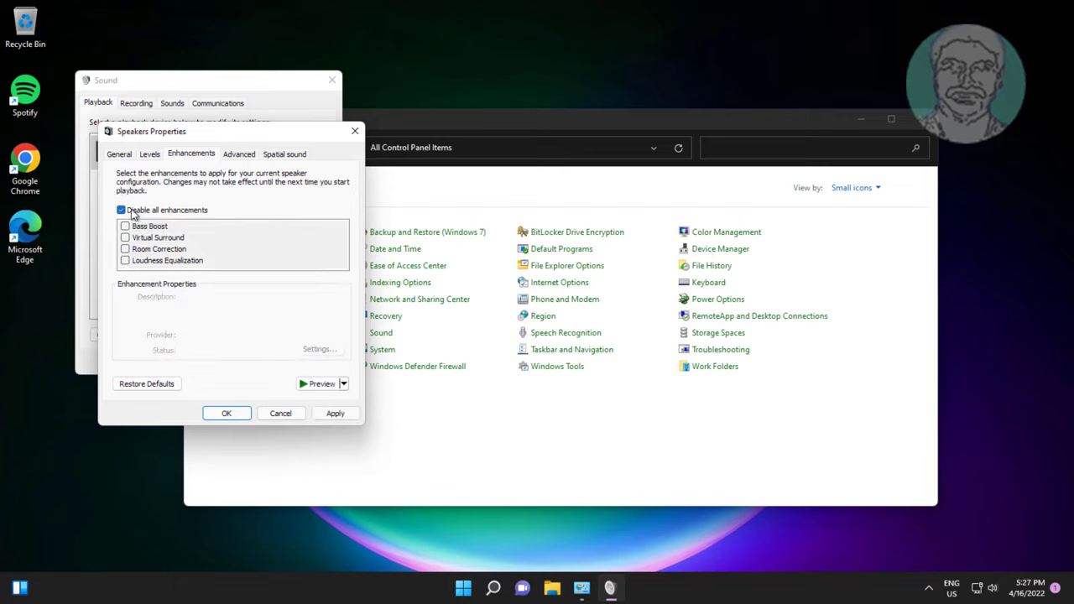
Select 16 bit, 48000 Hz (DVD Quality) as the speakers' default format and play the test sound
click(245, 154)
click(223, 220)
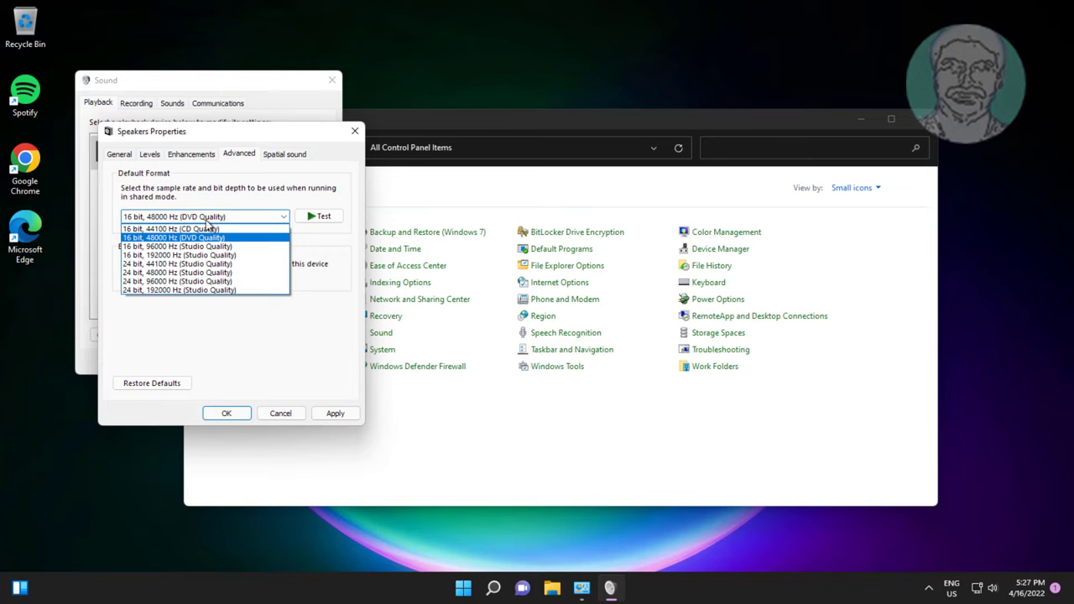
click(206, 220)
click(206, 220)
click(206, 237)
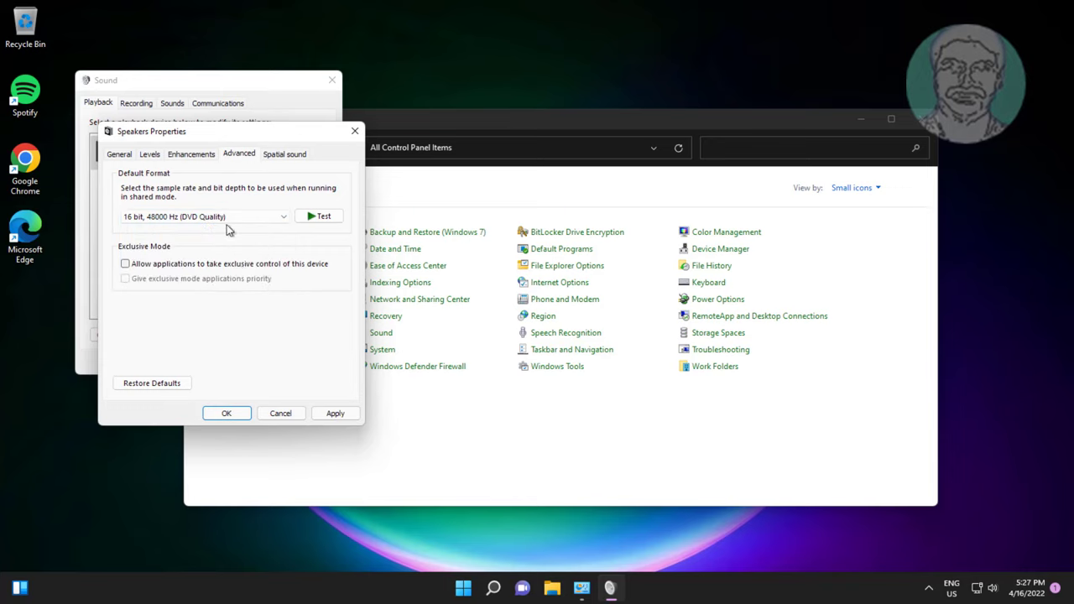
click(337, 217)
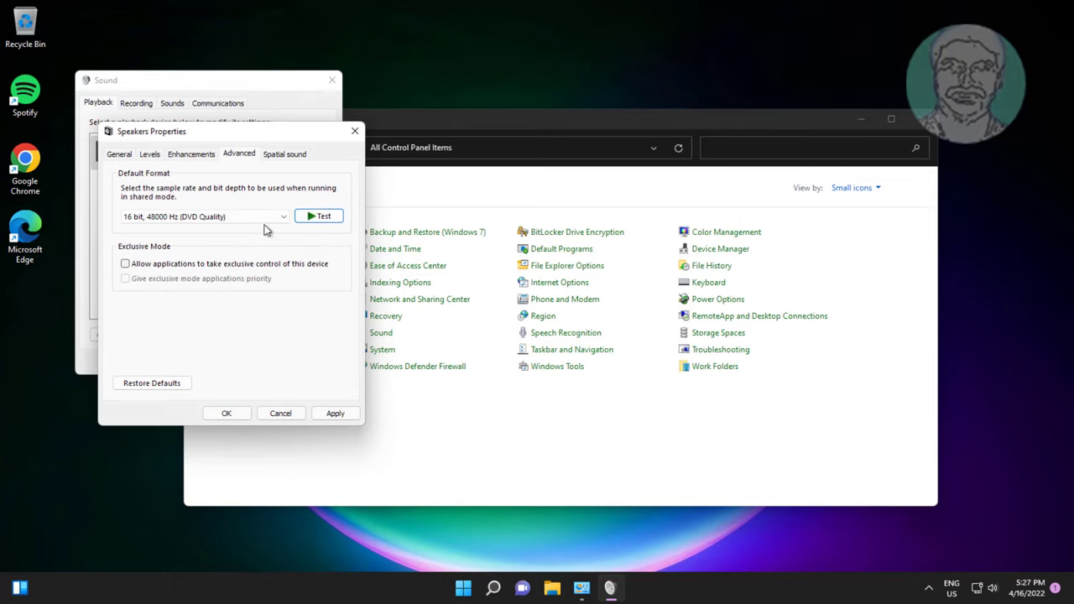
Select 16 bit, 96000 Hz (Studio Quality) as the speakers' default format and play the test sound
click(267, 218)
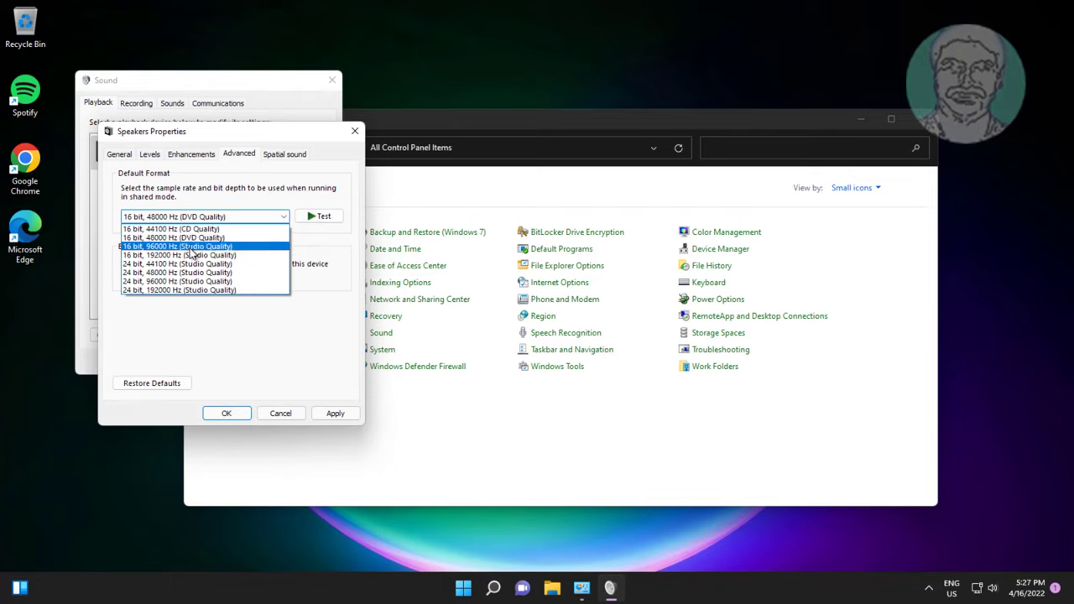
click(192, 247)
click(329, 219)
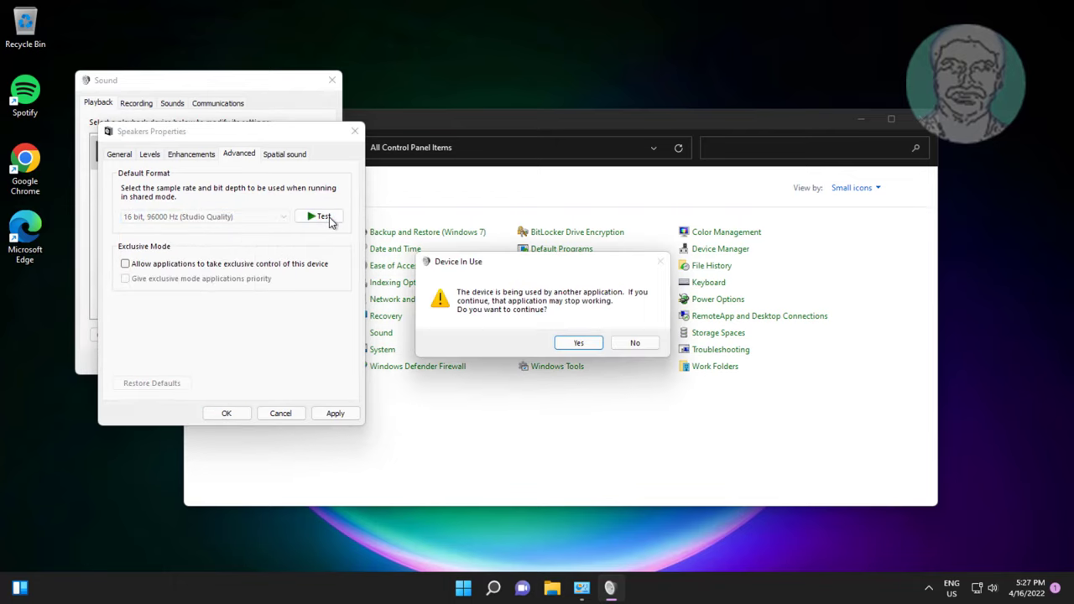
click(589, 343)
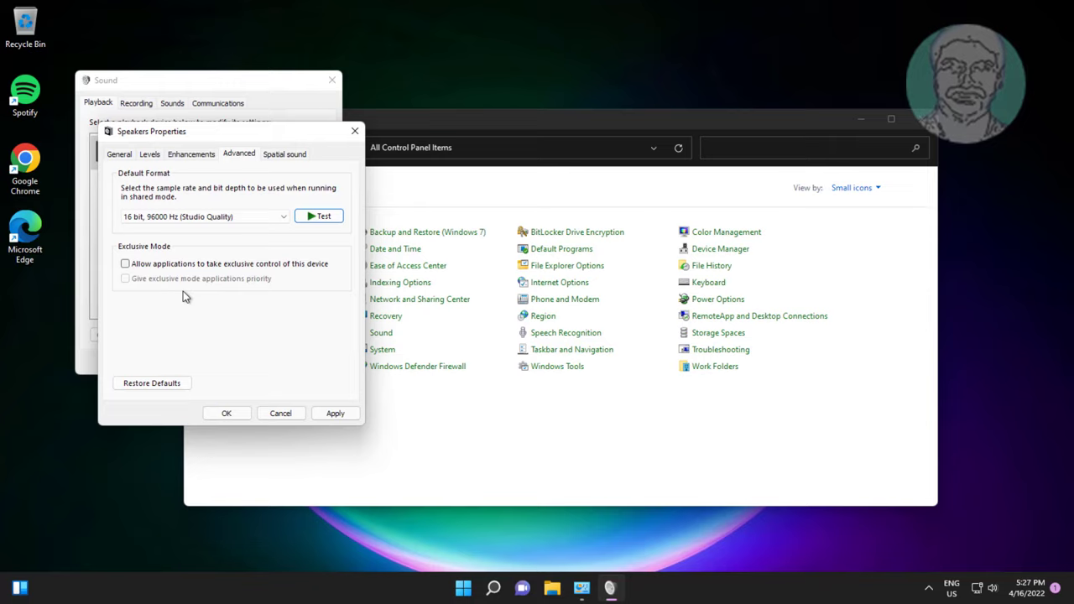
Apply the speaker property changes, then close the Speakers Properties, Sound and Control Panel windows
click(335, 414)
click(225, 413)
click(204, 364)
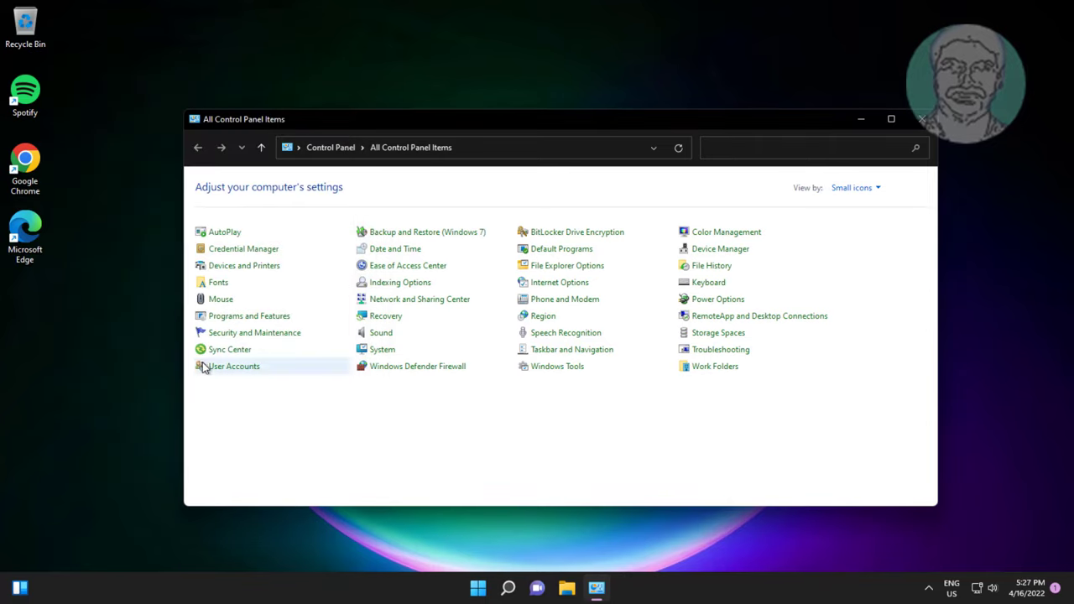
click(921, 119)
Search Windows for "device manager" and open Device Manager
click(523, 587)
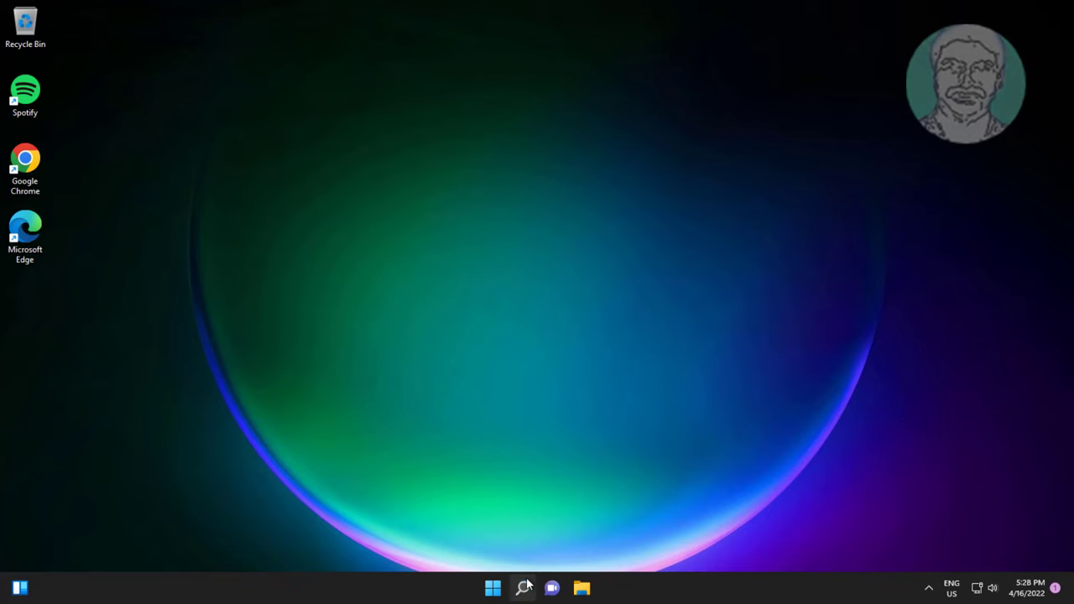
text(de)
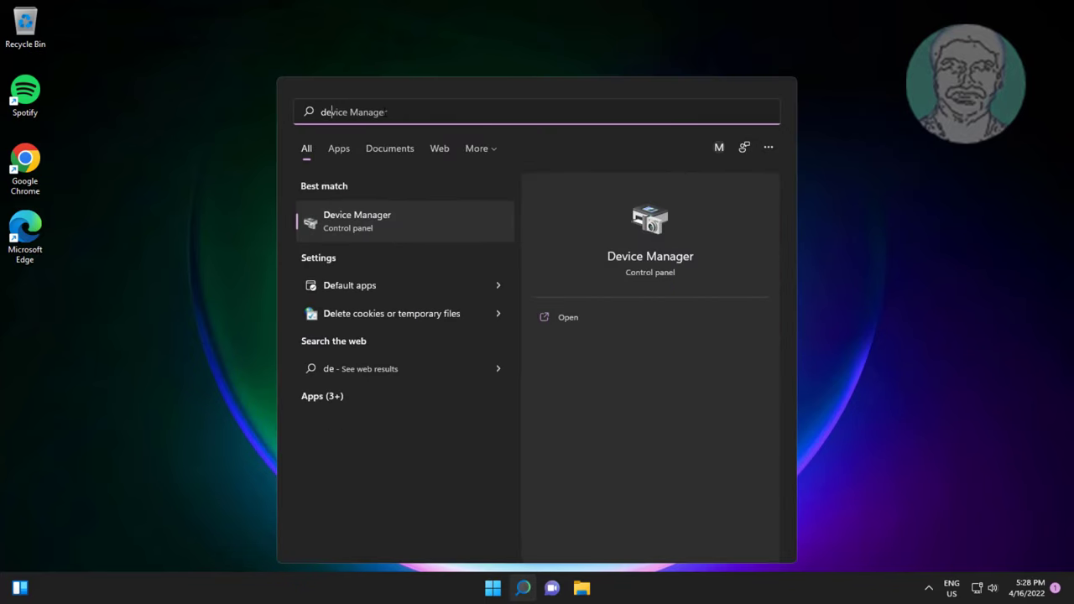
text(vice manager)
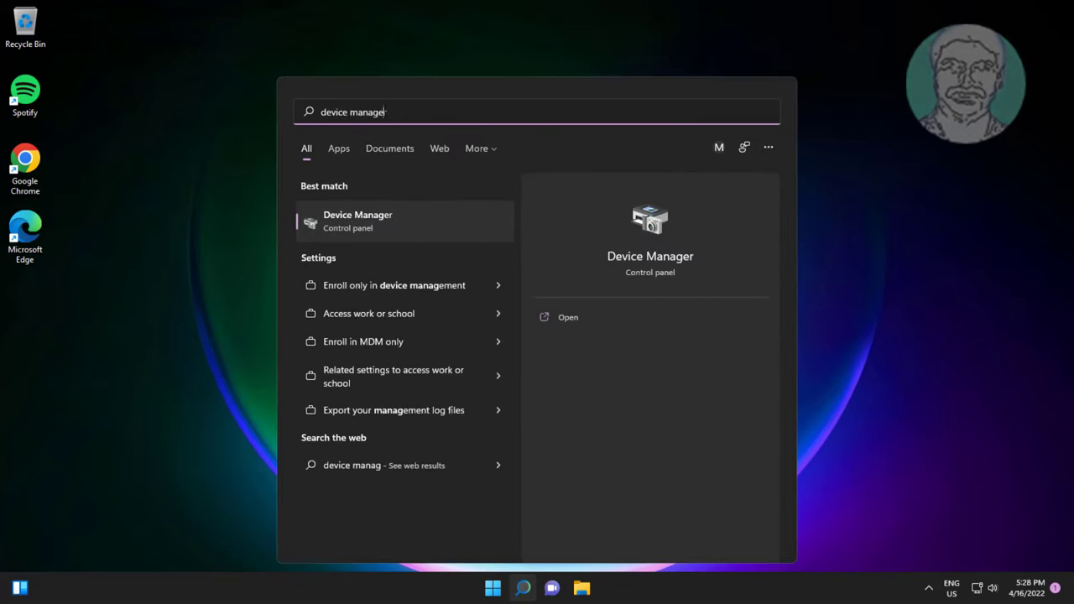
click(346, 218)
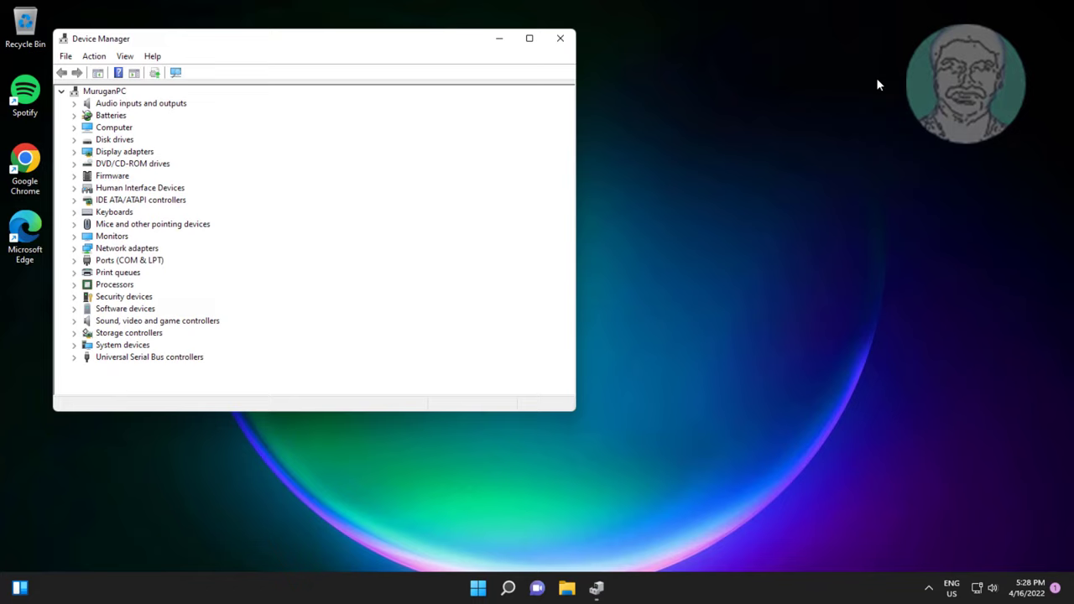
Run an automatic driver search for the High Definition Audio Device under Sound, video and game controllers
click(130, 322)
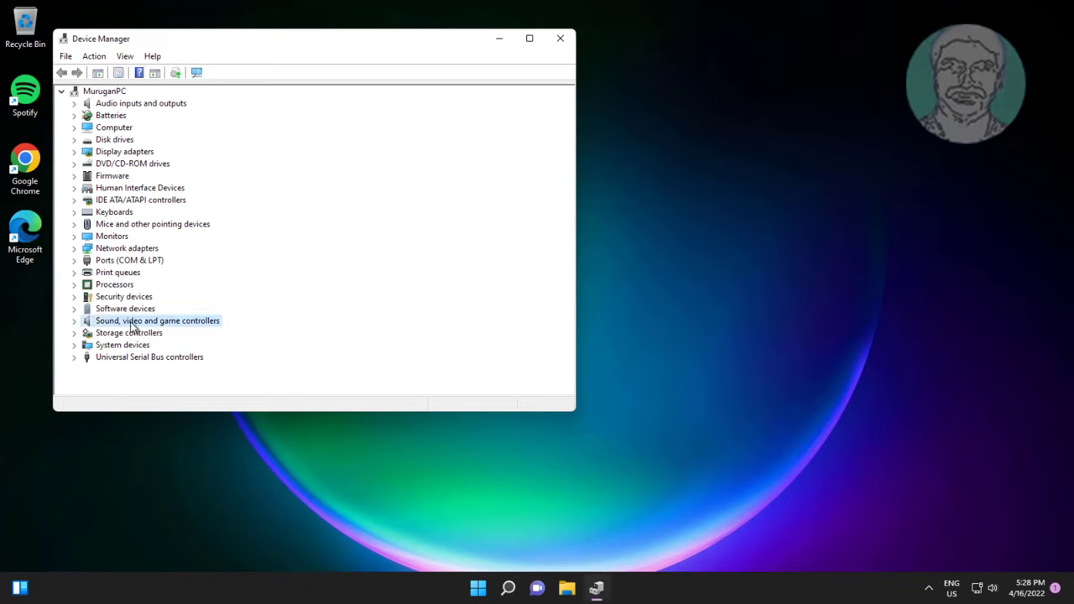
double_click(85, 325)
click(193, 334)
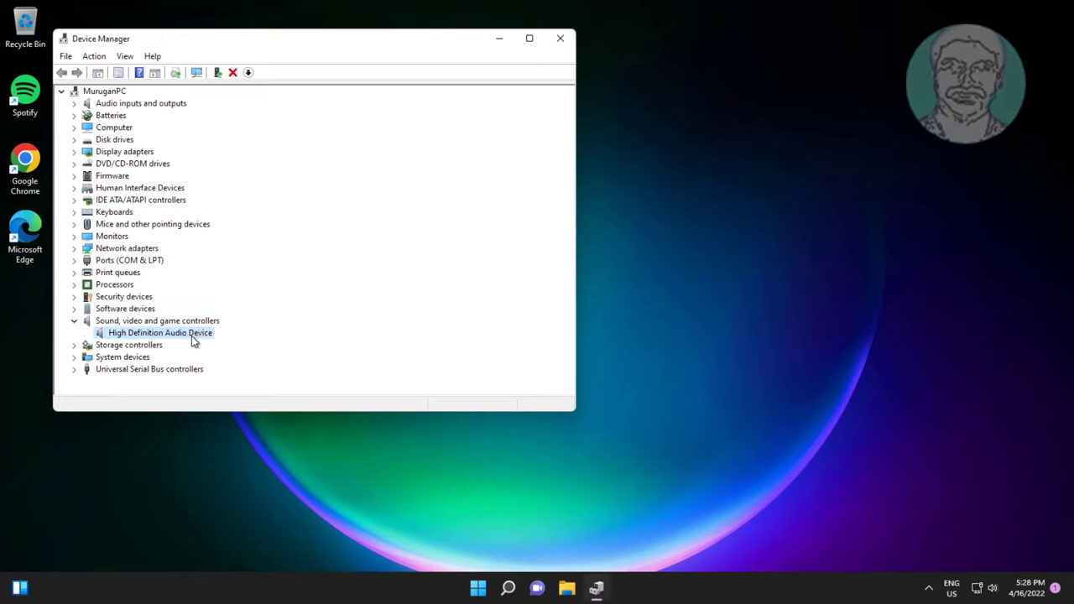
right_click(192, 336)
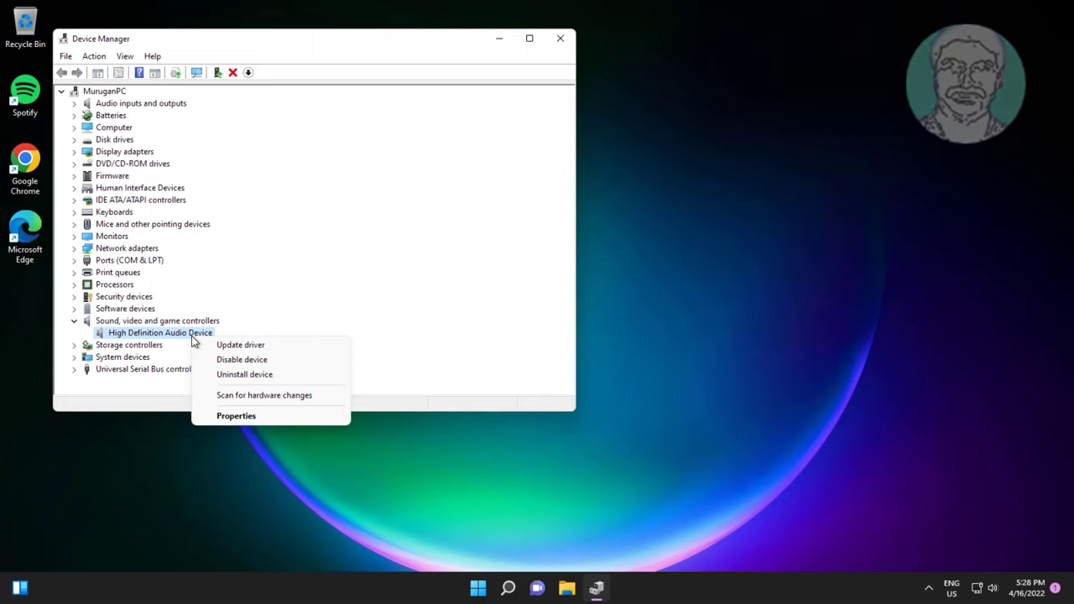
click(220, 346)
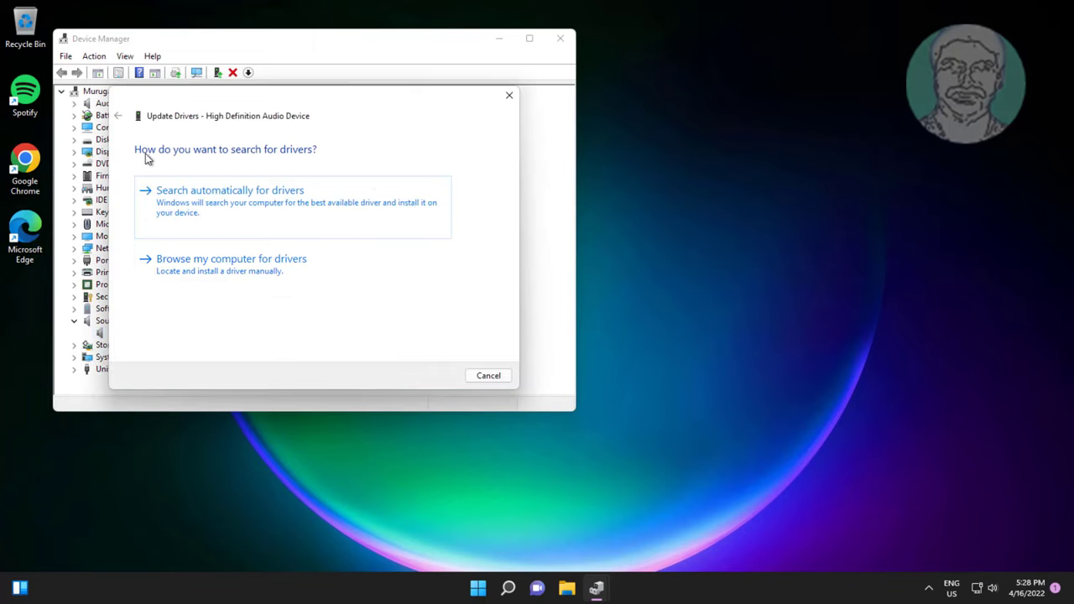
click(167, 218)
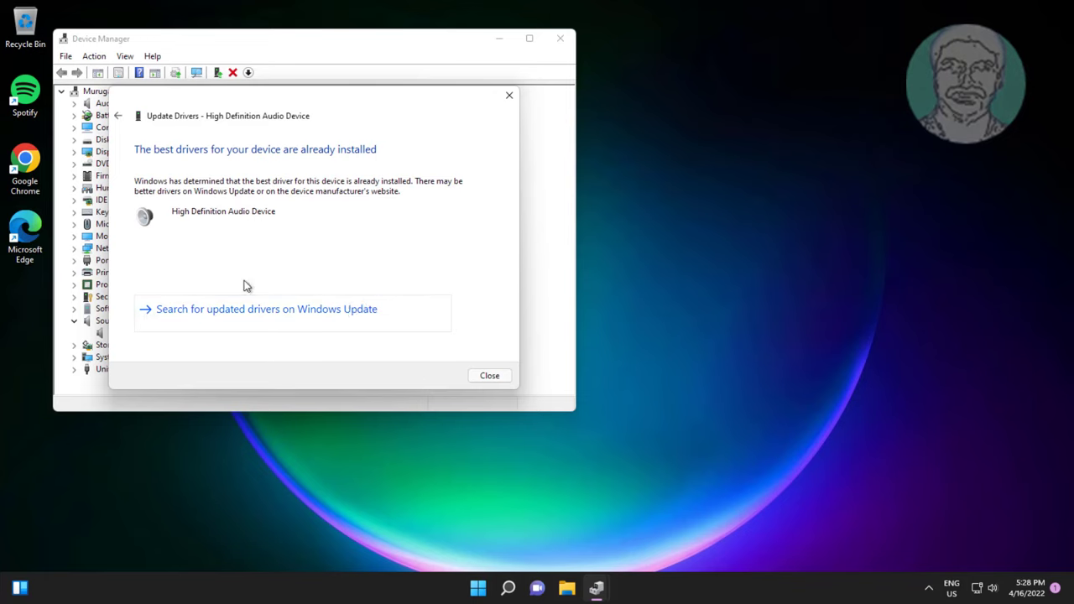
Look for updated drivers through Windows Update by retrying the update check, then close Settings and Device Manager
click(291, 319)
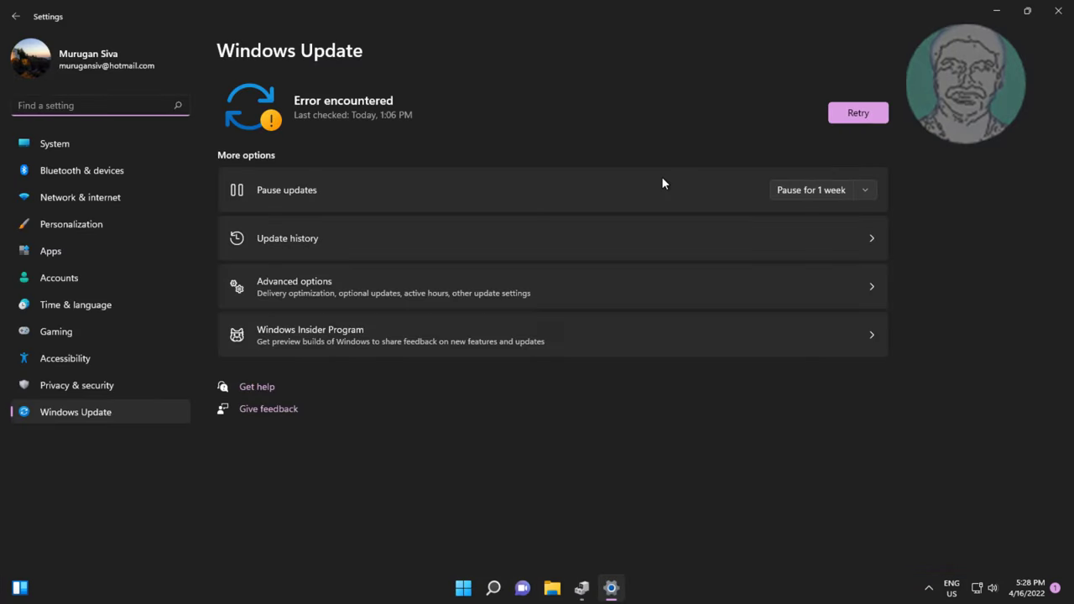
click(877, 112)
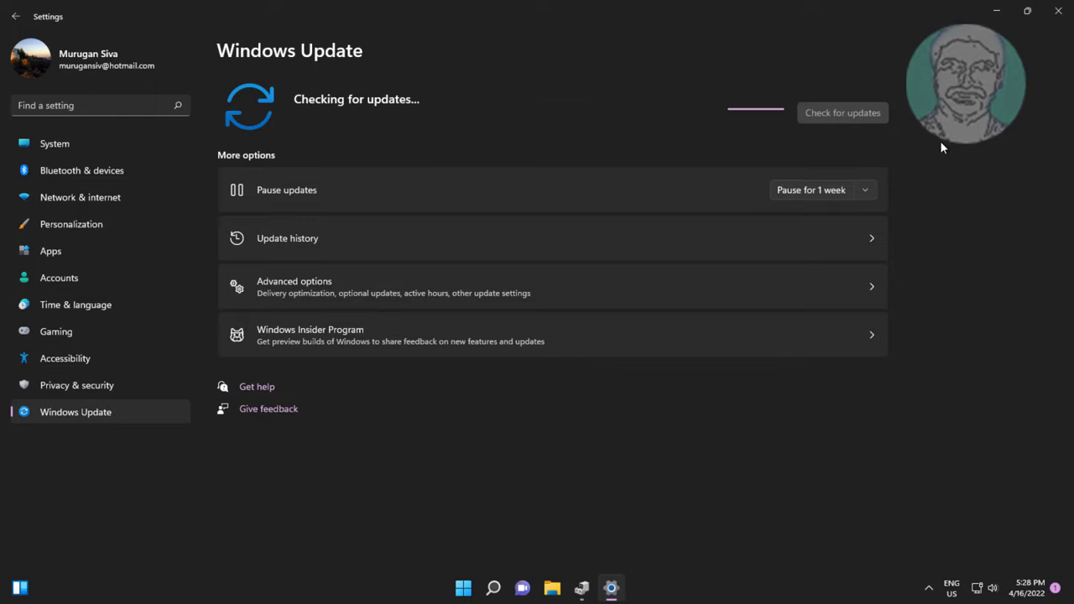
click(1058, 11)
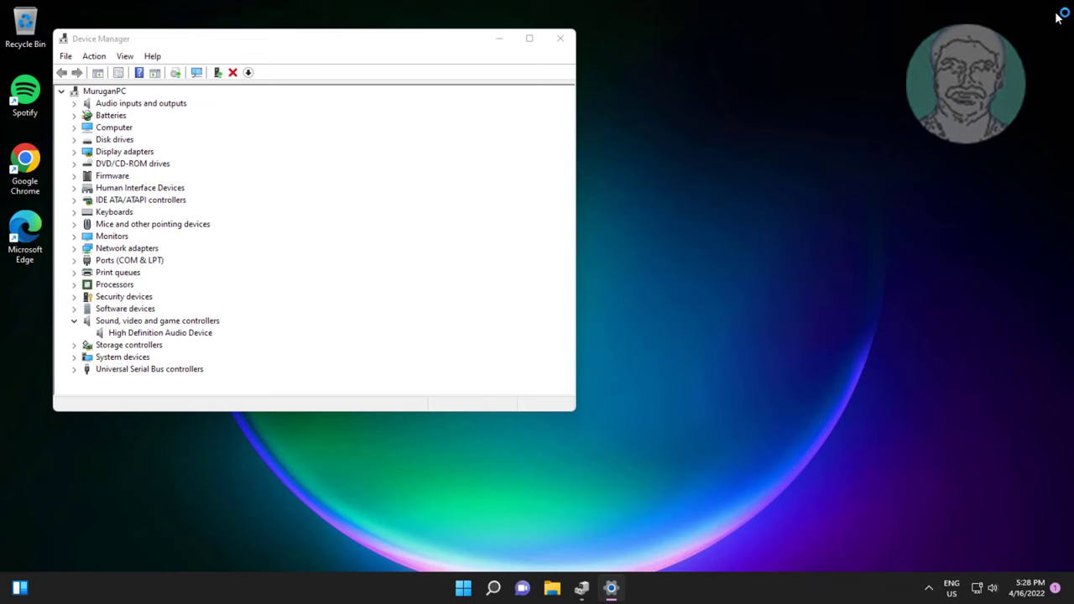
click(565, 40)
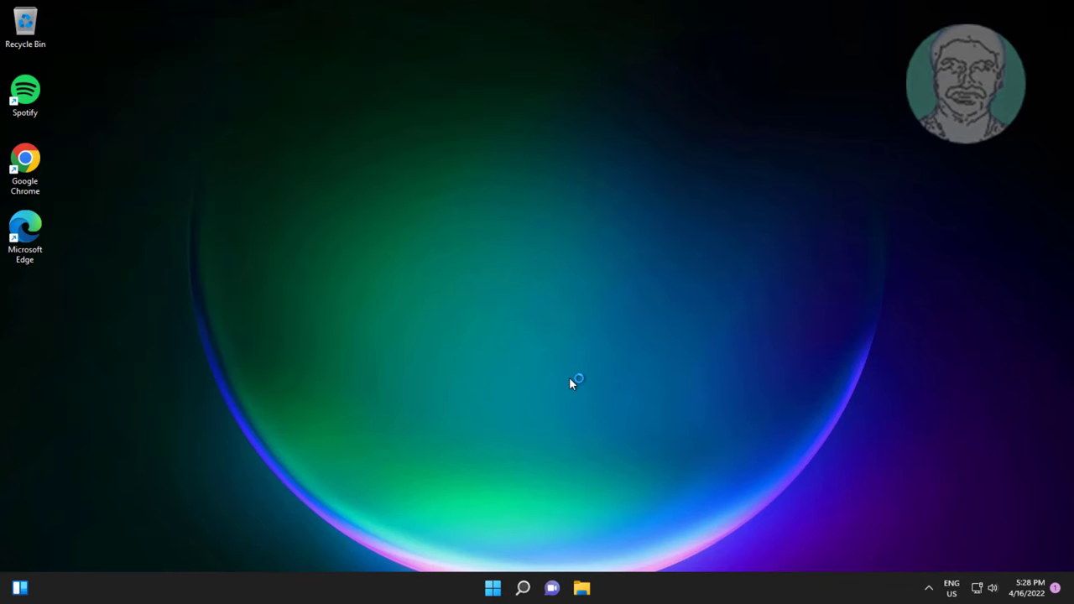
Reopen Device Manager by searching Windows for "device manager"
click(522, 587)
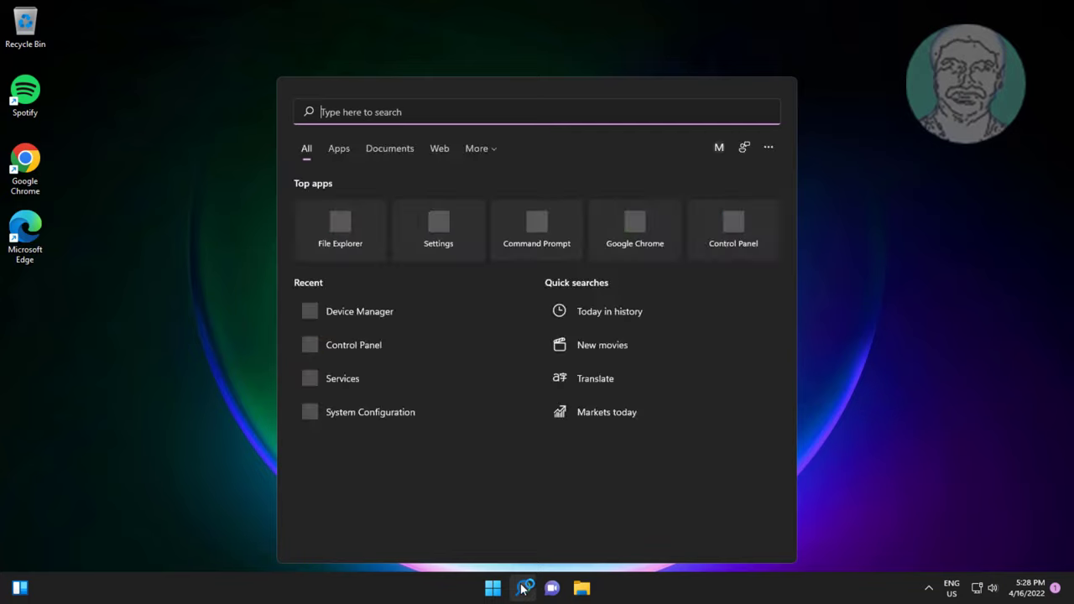
text(dev)
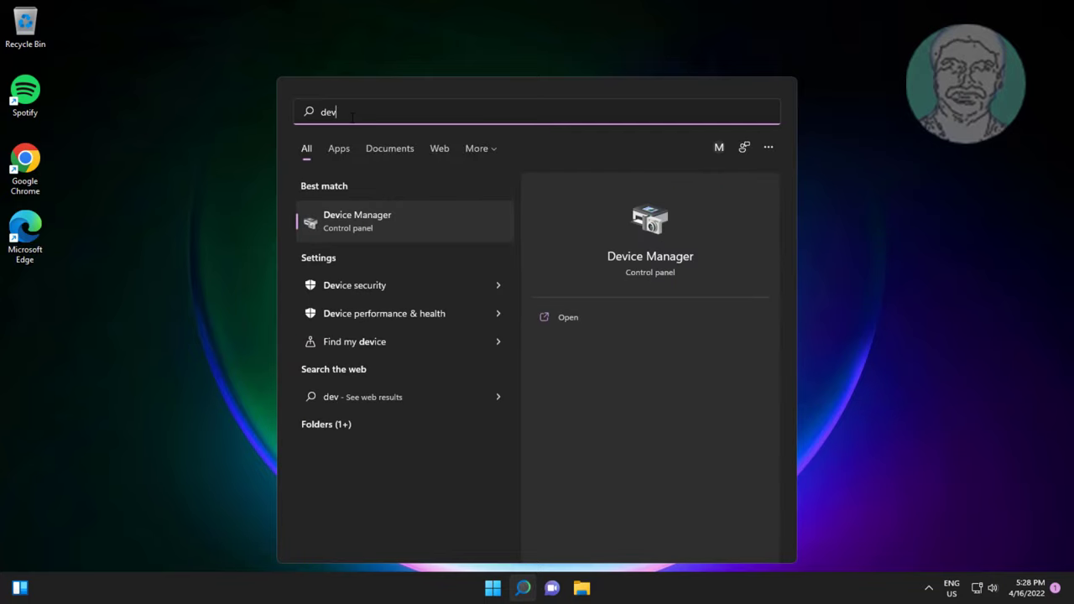
text(ice manager)
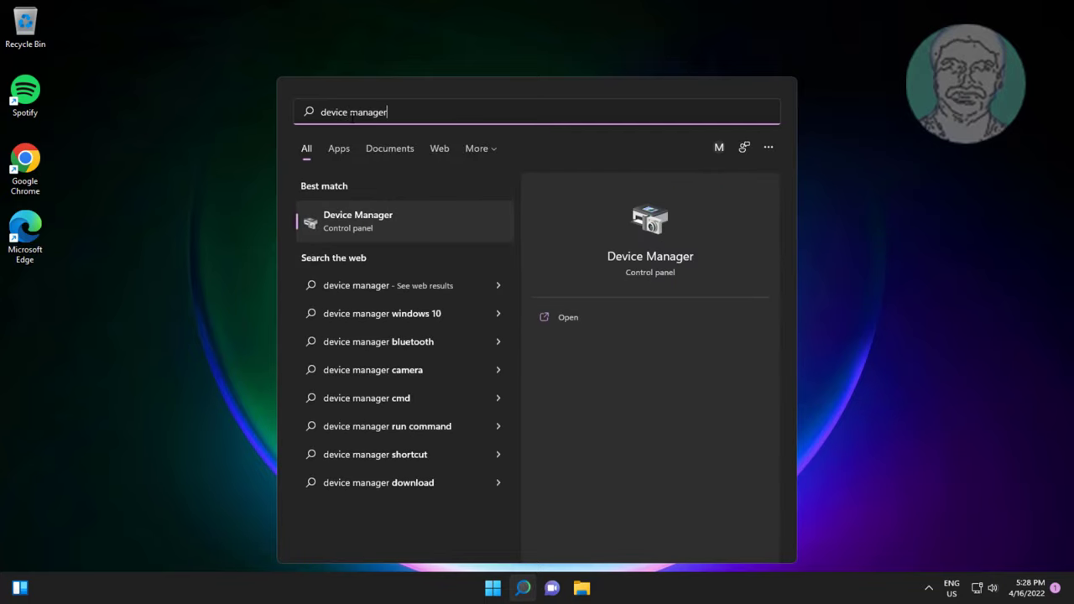
click(345, 233)
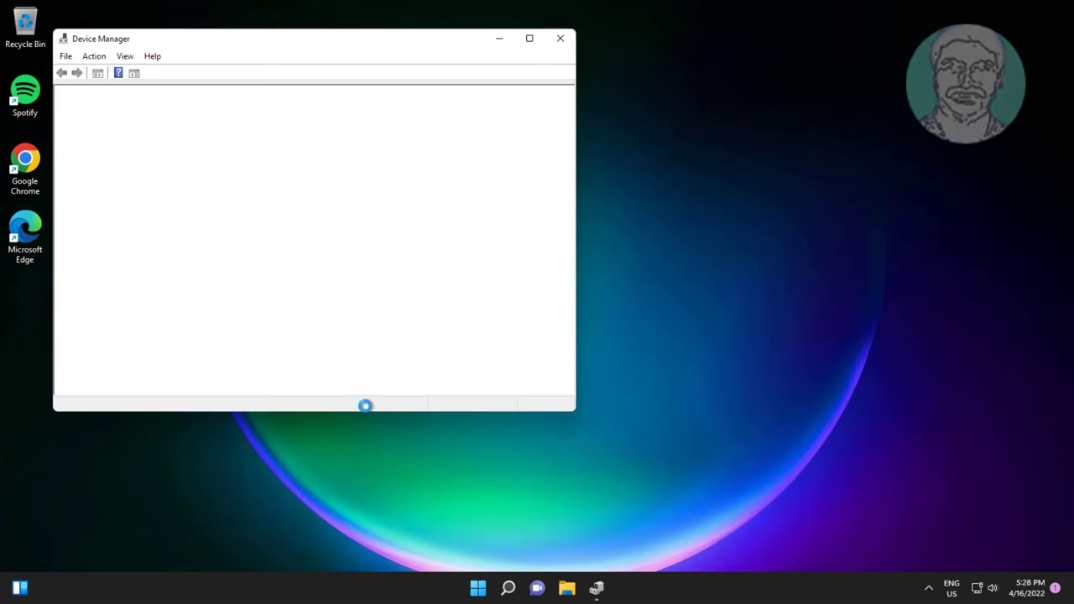
Start a manual driver update for the High Definition Audio Device, choosing from the list of available drivers on the computer
click(155, 322)
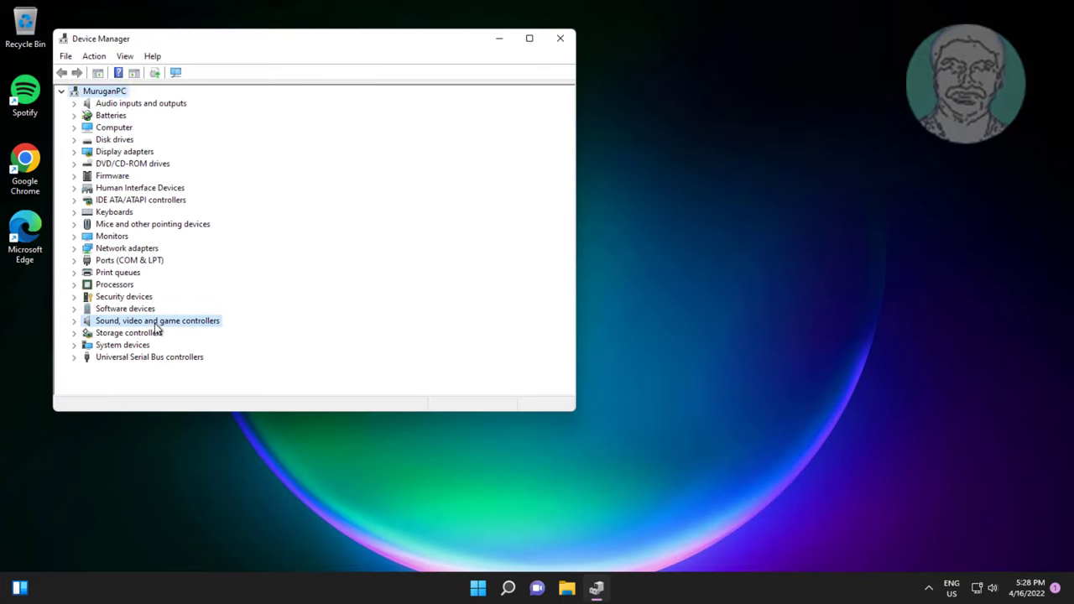
click(73, 323)
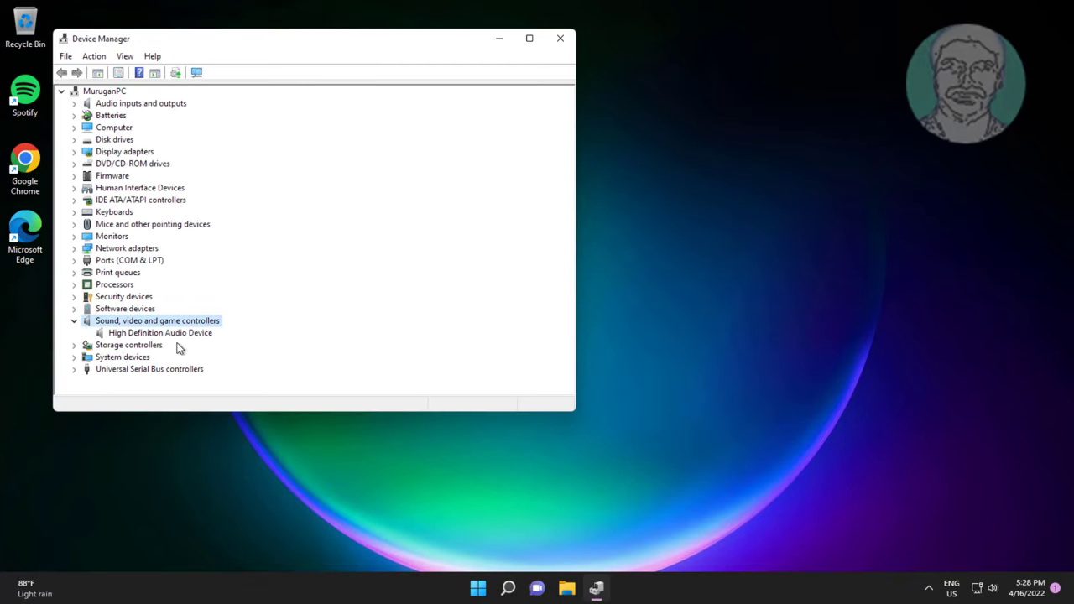
click(202, 335)
right_click(201, 338)
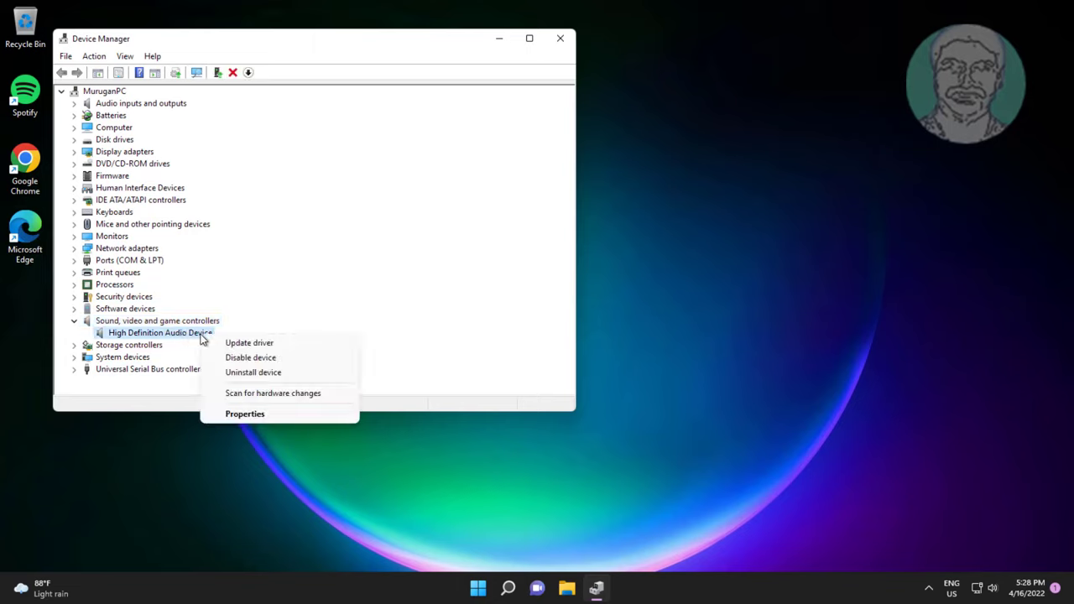
click(240, 342)
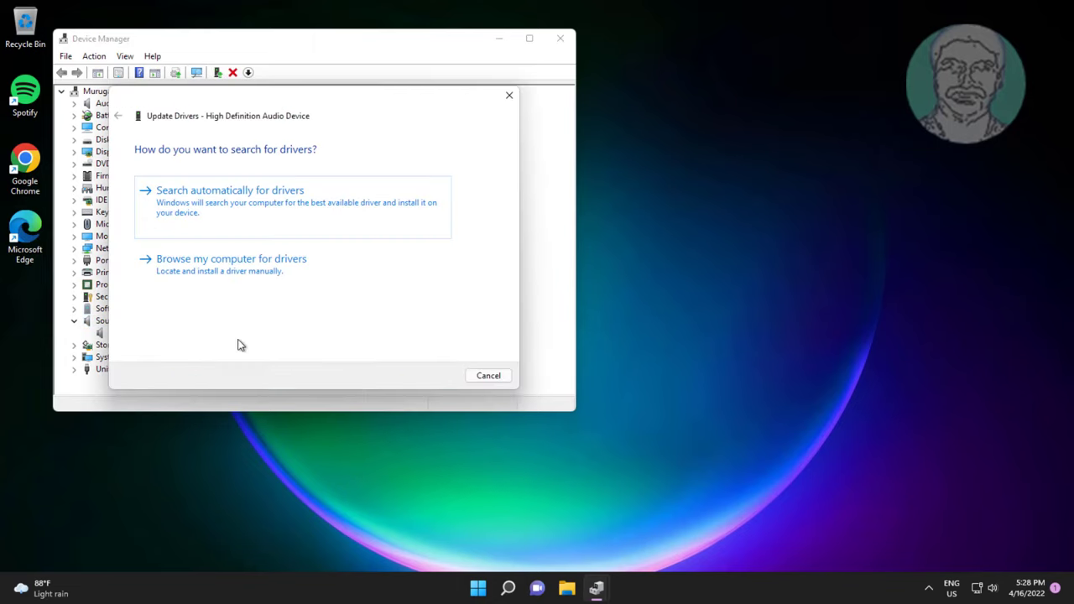
click(246, 263)
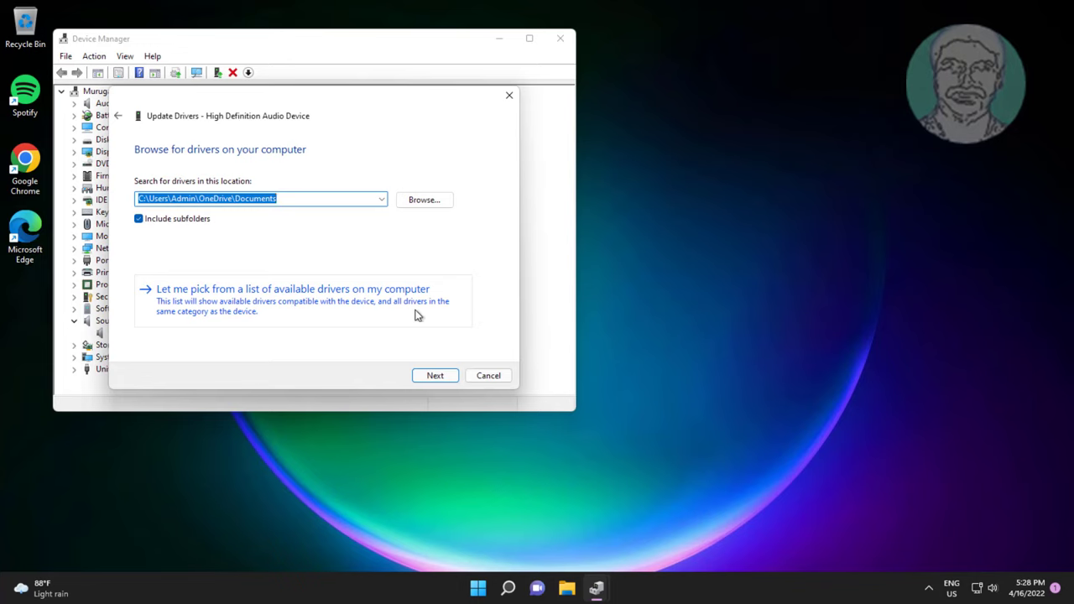
click(296, 310)
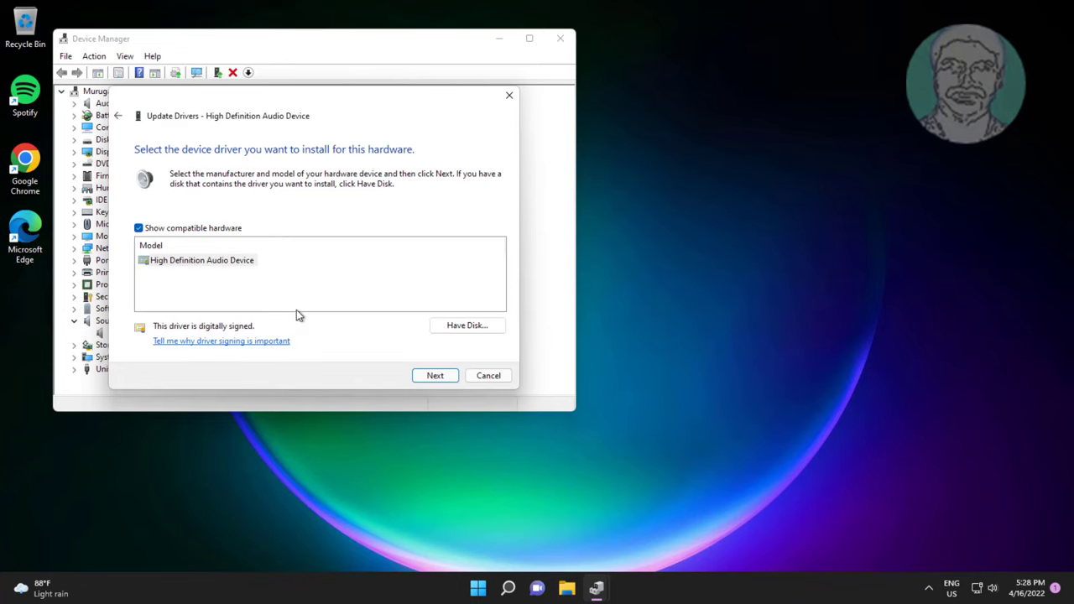
Install the compatible High Definition Audio Device driver, then close the update wizard and Device Manager
click(137, 260)
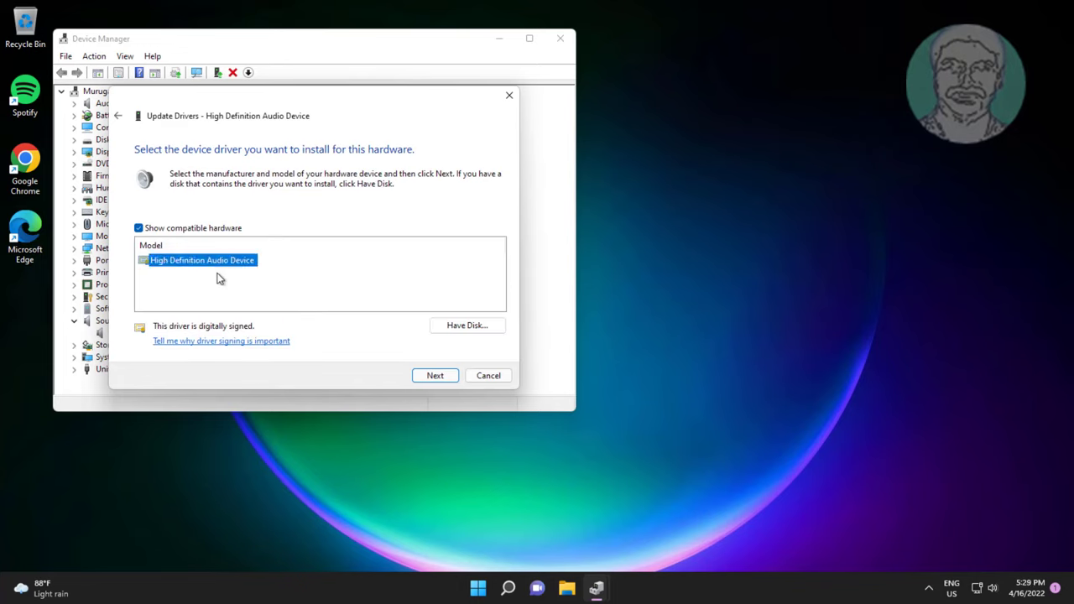
click(433, 377)
click(594, 361)
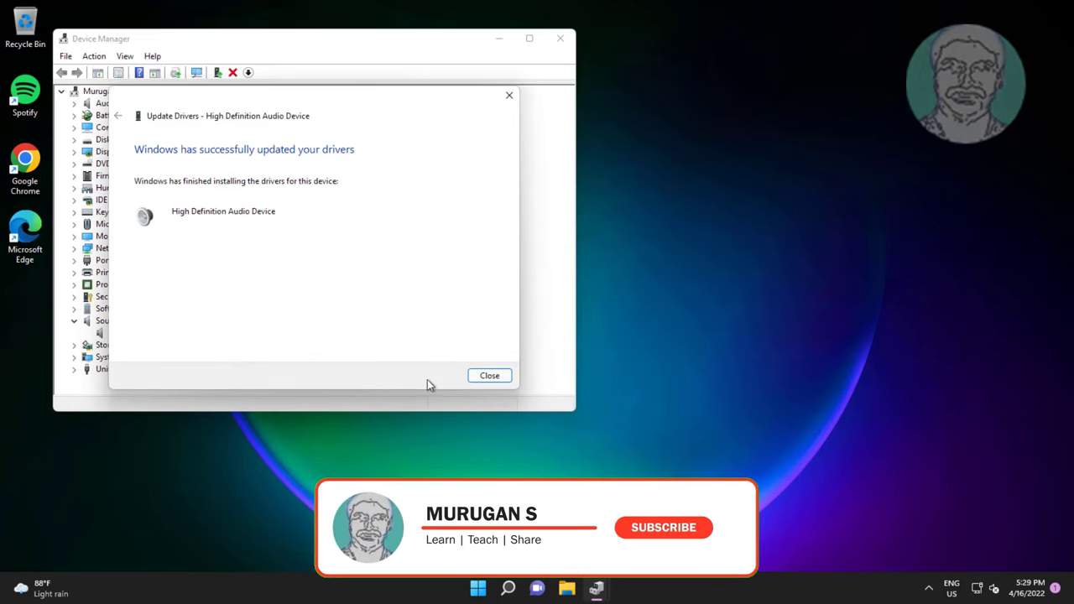
click(506, 376)
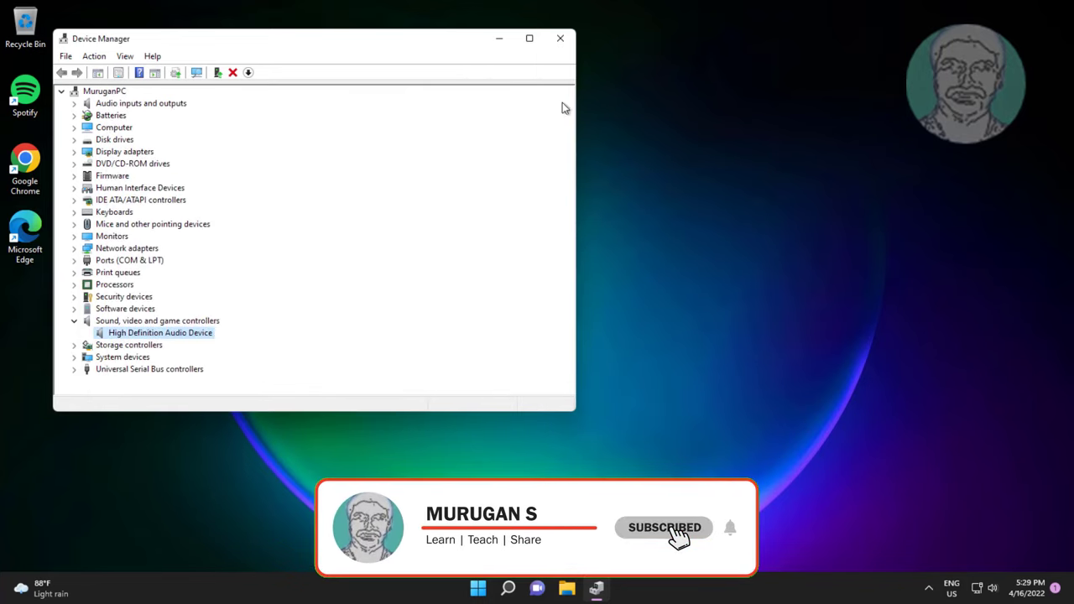
click(560, 38)
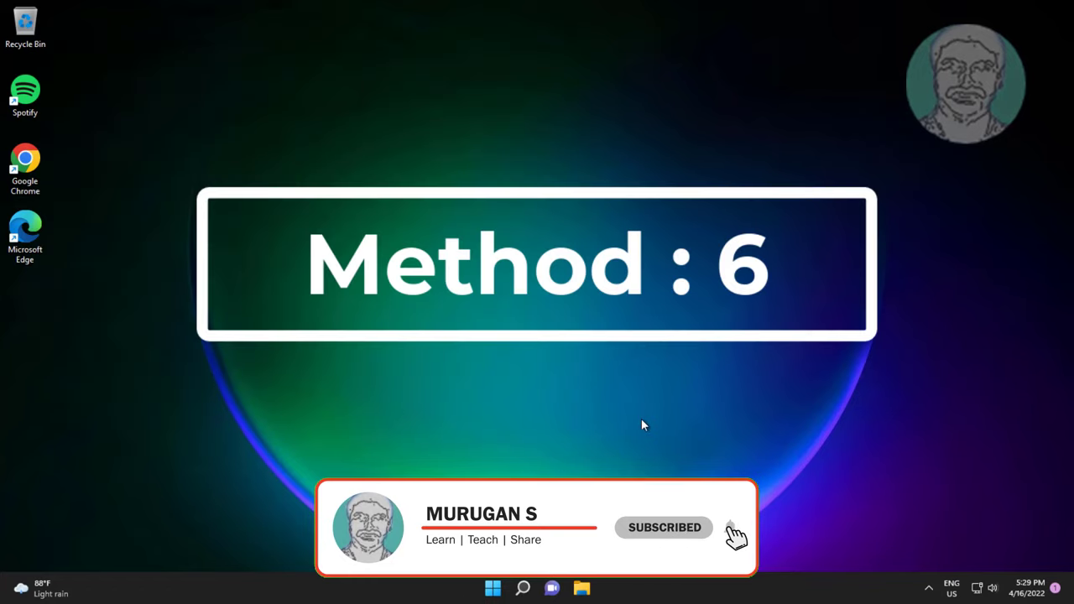
Search Windows for "device manager" and bring up Device Manager again
click(531, 587)
text(dev)
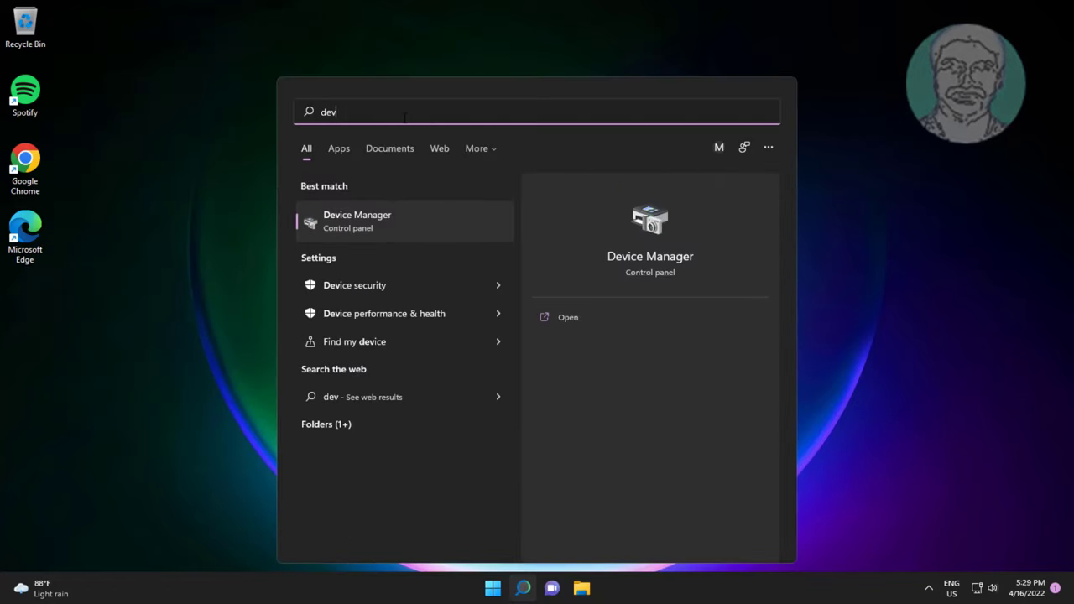
text(ice manager)
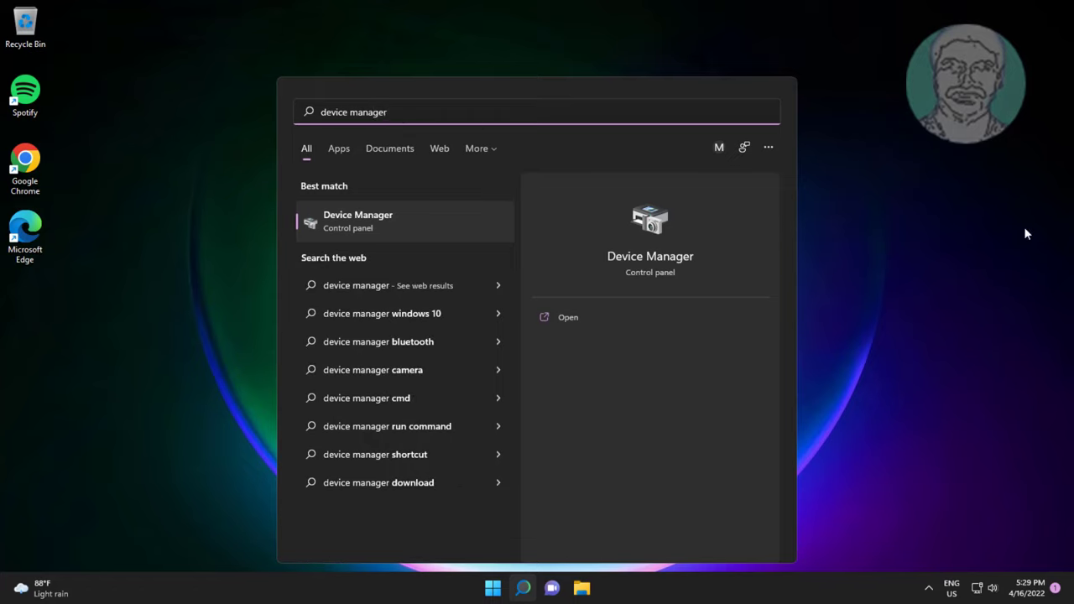
click(338, 224)
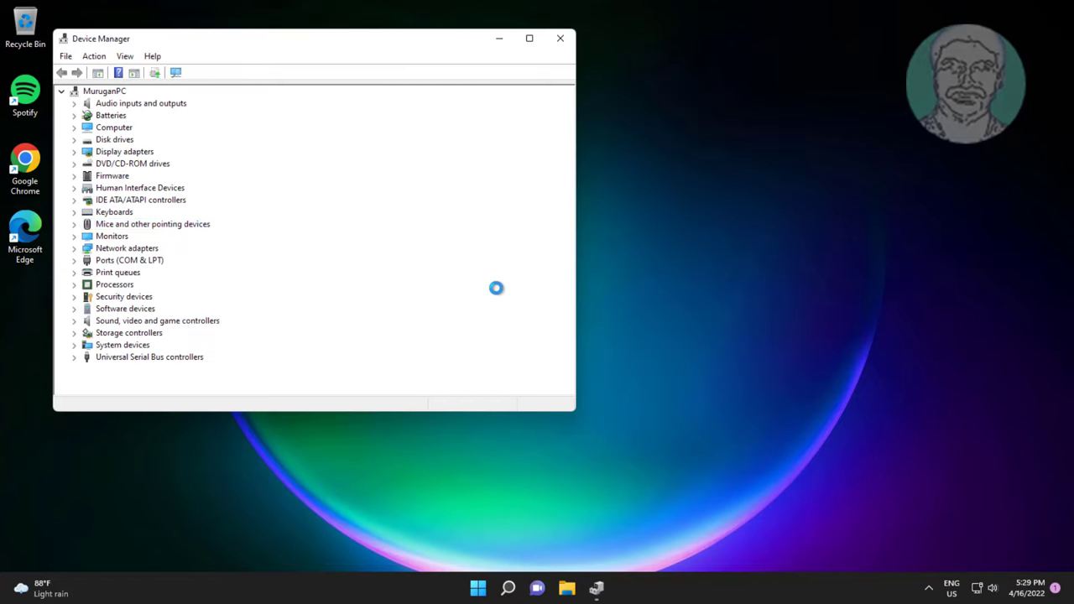
Start uninstalling the High Definition Audio Device under Sound, video and game controllers
click(179, 322)
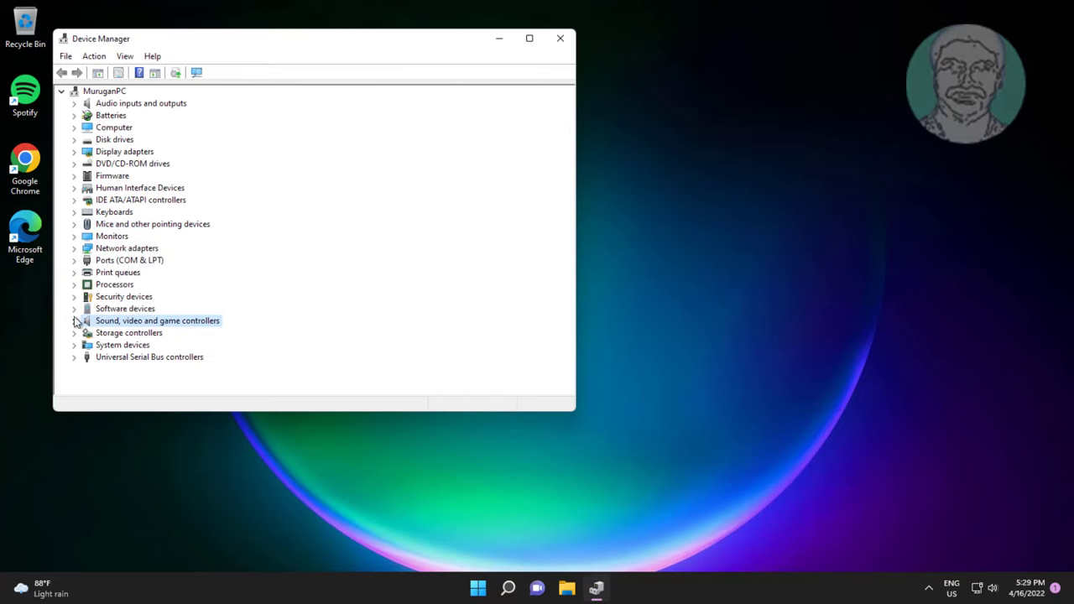
click(73, 322)
click(189, 334)
right_click(190, 336)
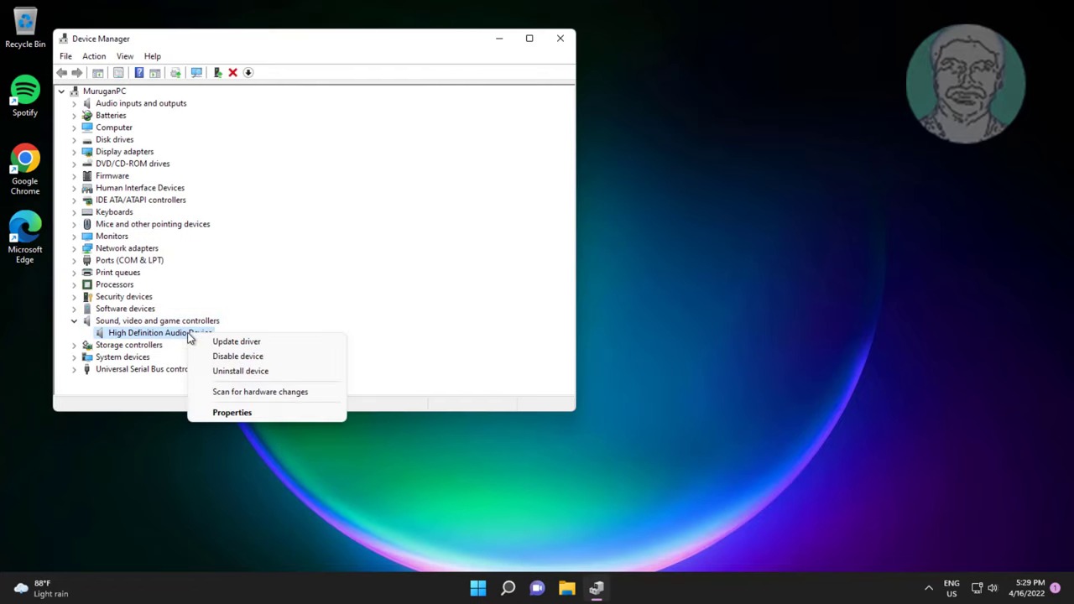
click(264, 372)
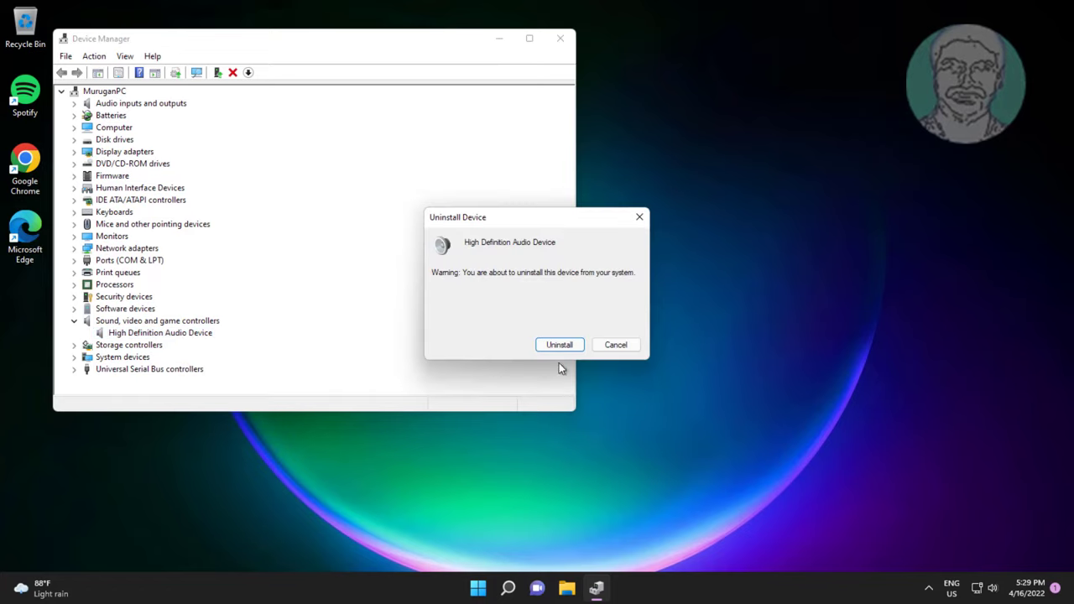